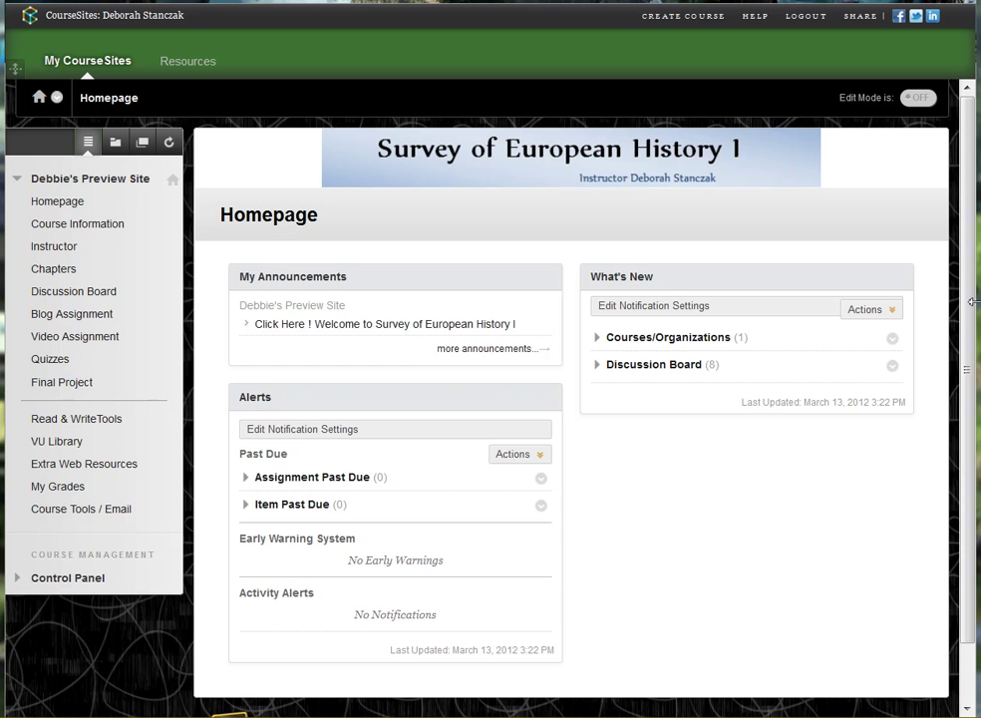
- Turn on Edit Mode for the course and review the item types that can be added to the course menu
{"action": "left_click", "coordinate": [919, 97]}
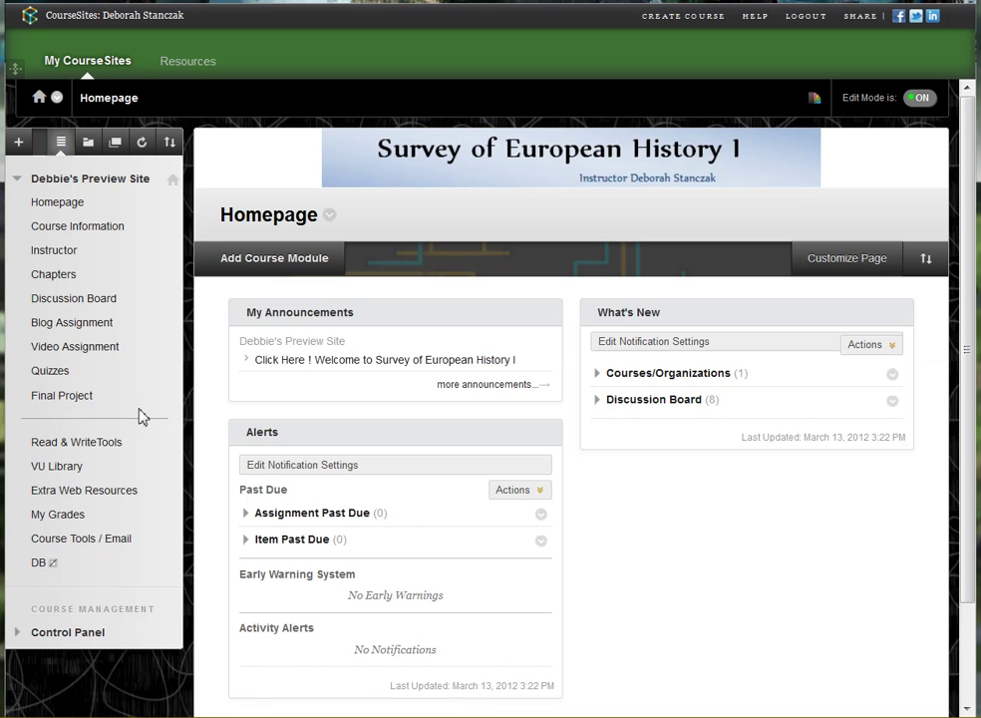
{"action": "left_click", "coordinate": [18, 144]}
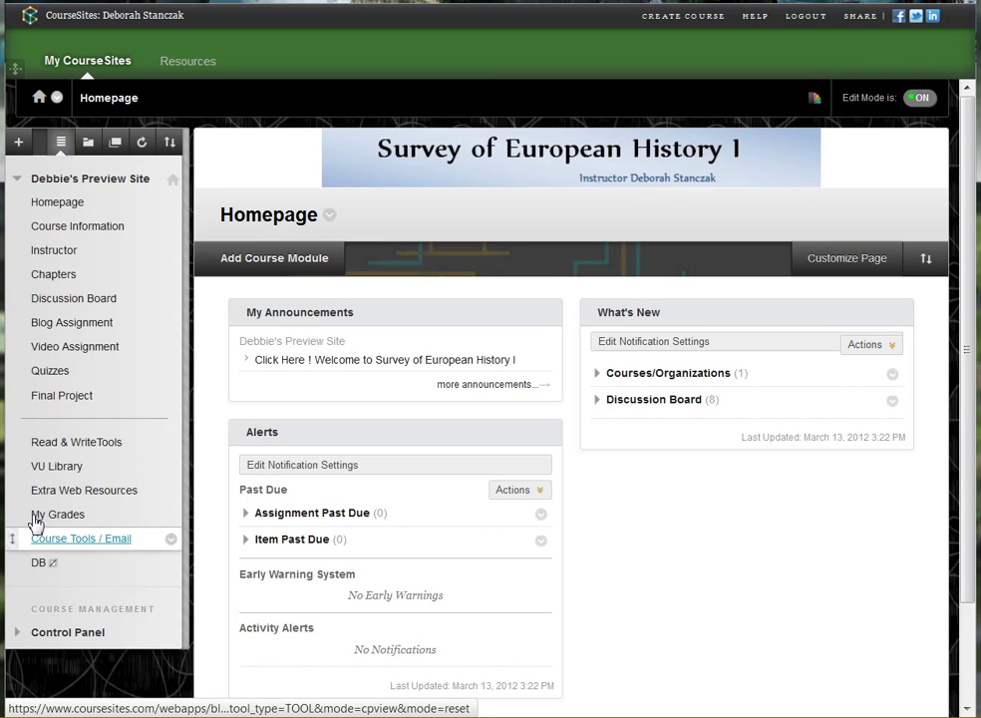
{"action": "left_click", "coordinate": [18, 143]}
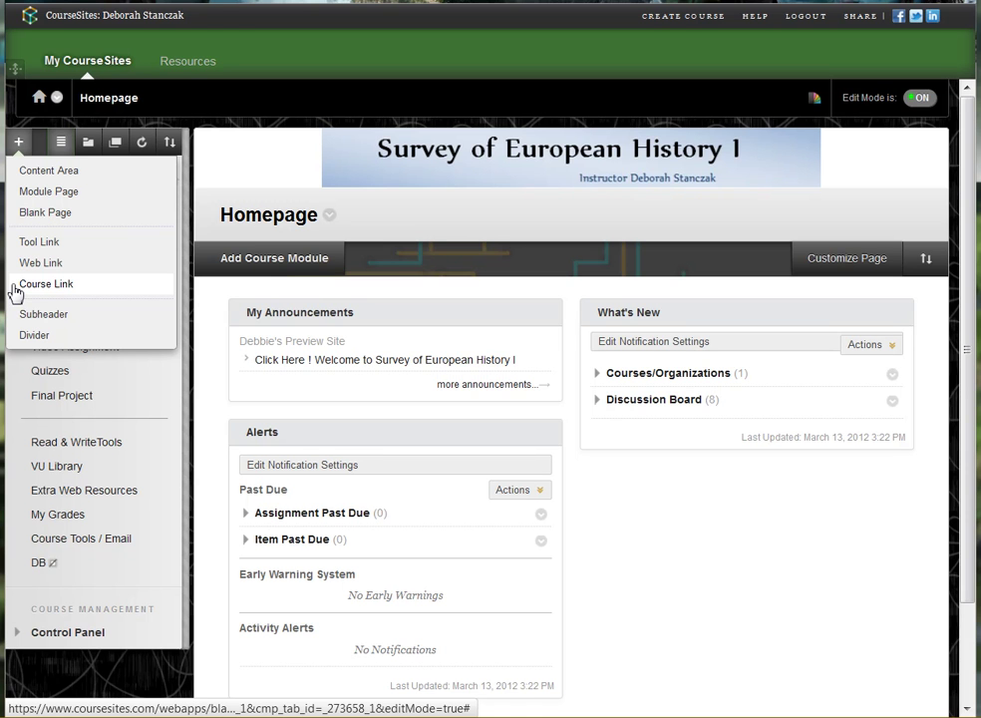
{"action": "left_click", "coordinate": [17, 344]}
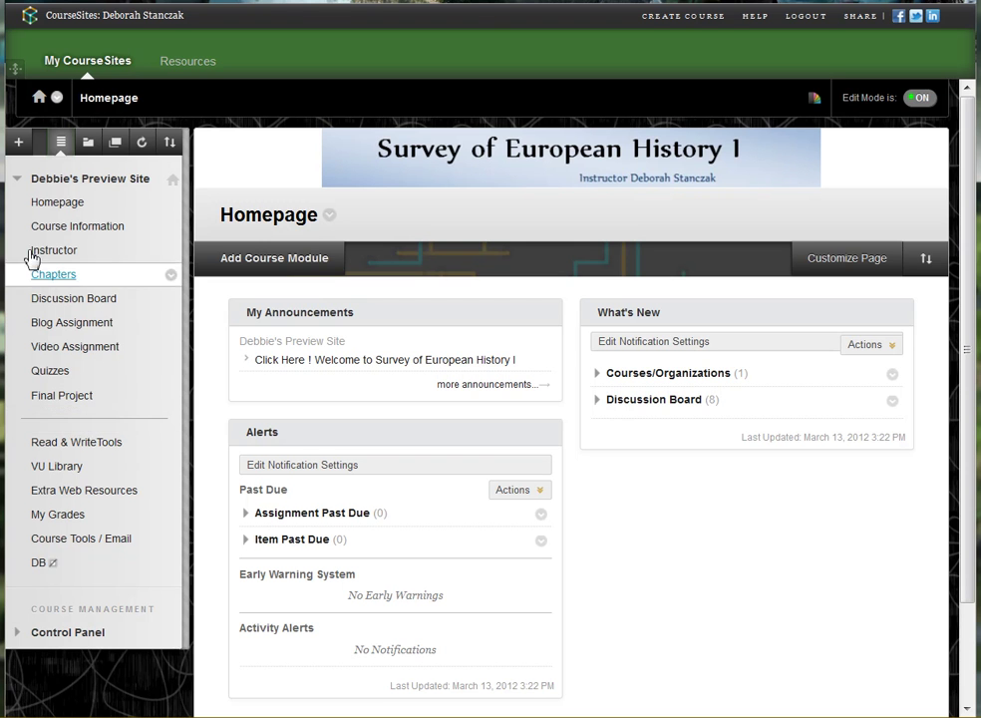
- Add a content area named Mid Term Project, available to users, and place it directly above Final Project in the course menu
{"action": "left_click", "coordinate": [21, 145]}
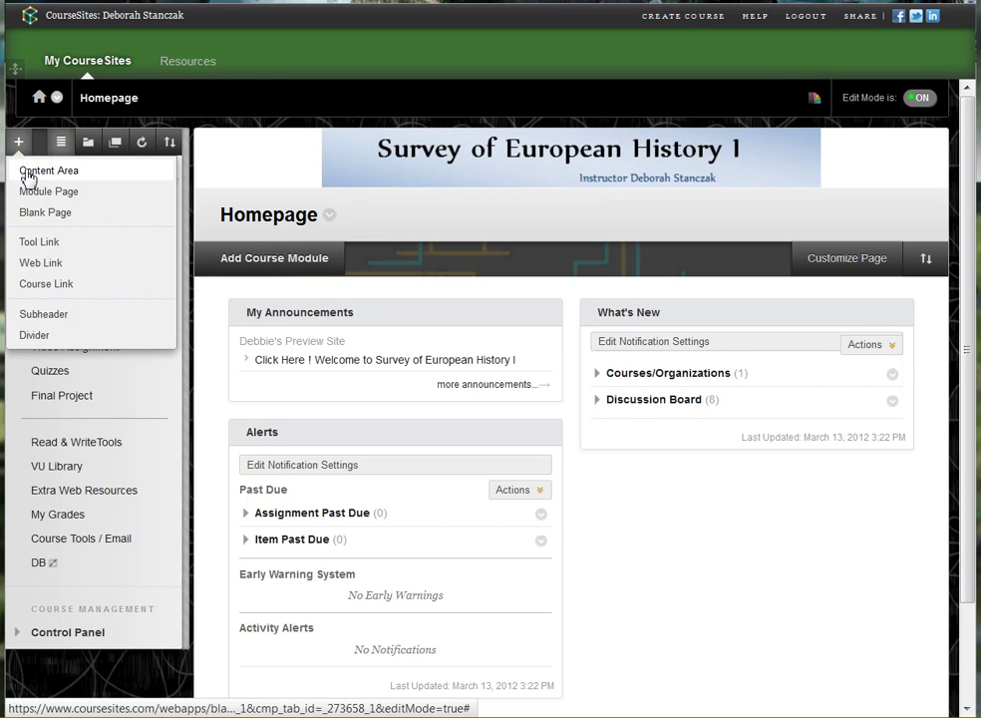
{"action": "left_click", "coordinate": [29, 176]}
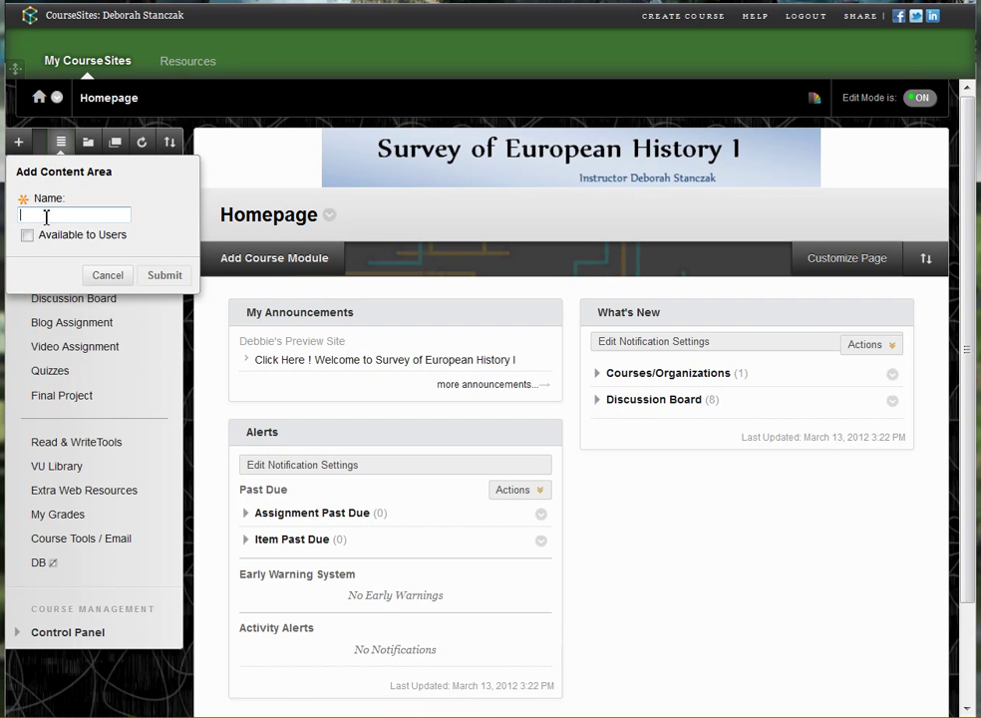
{"action": "left_click", "coordinate": [47, 215]}
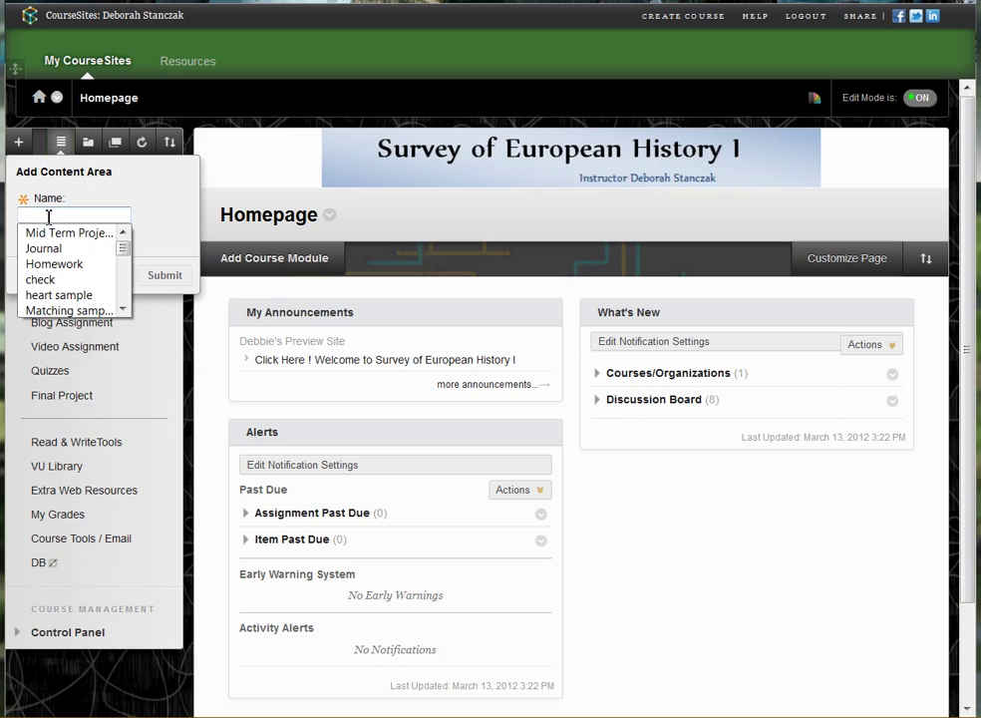
{"action": "type", "text": "Mid Term Project"}
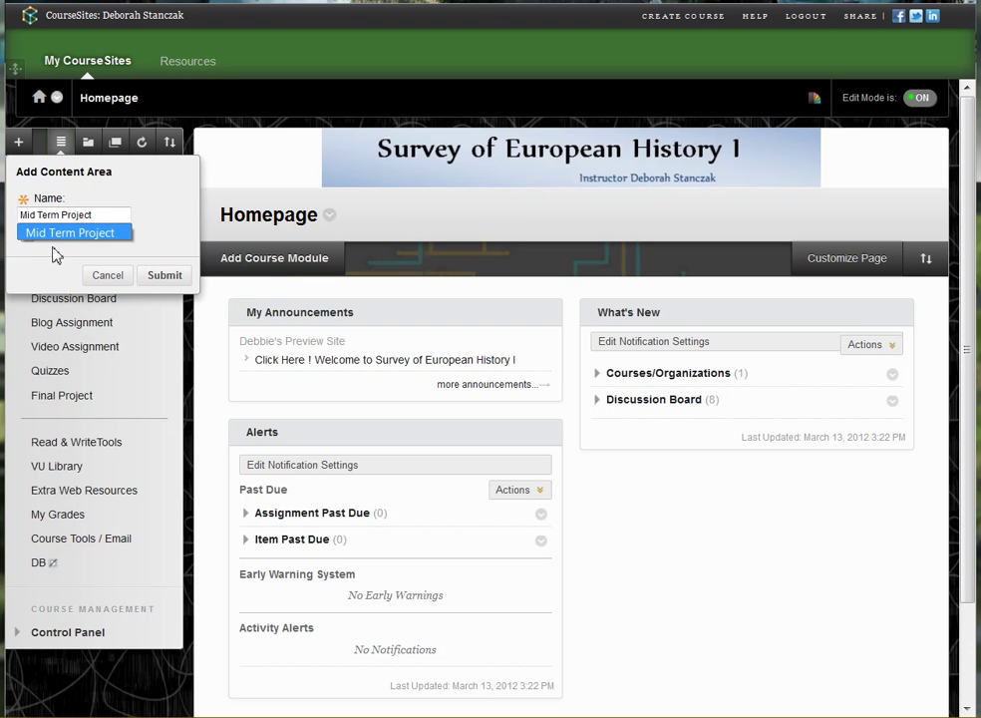
{"action": "left_click", "coordinate": [56, 255]}
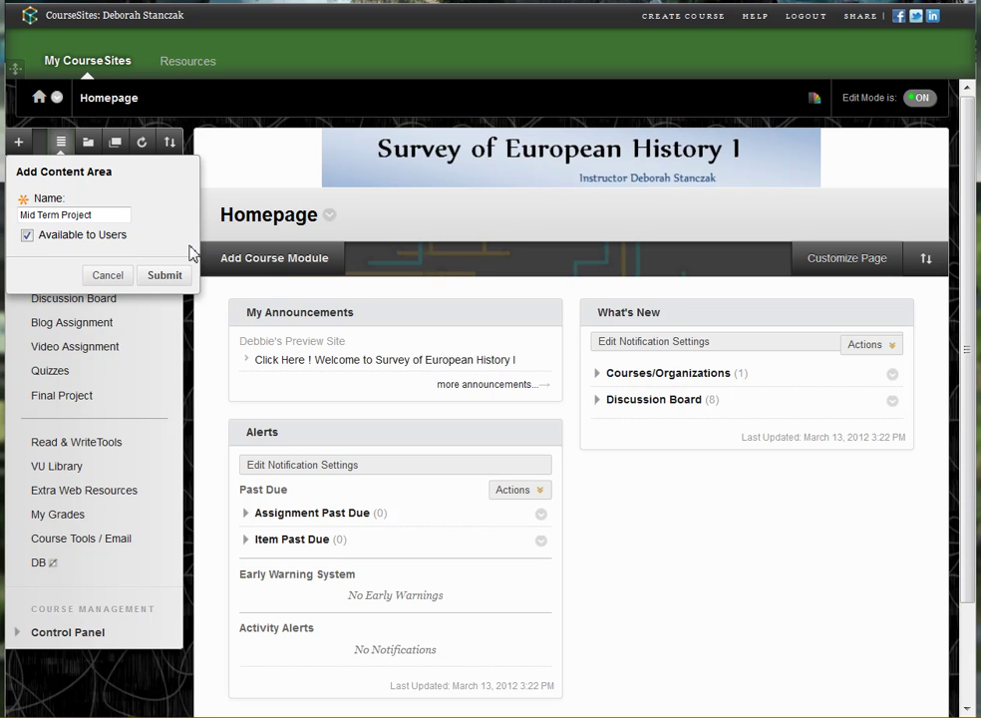
{"action": "left_click", "coordinate": [164, 275]}
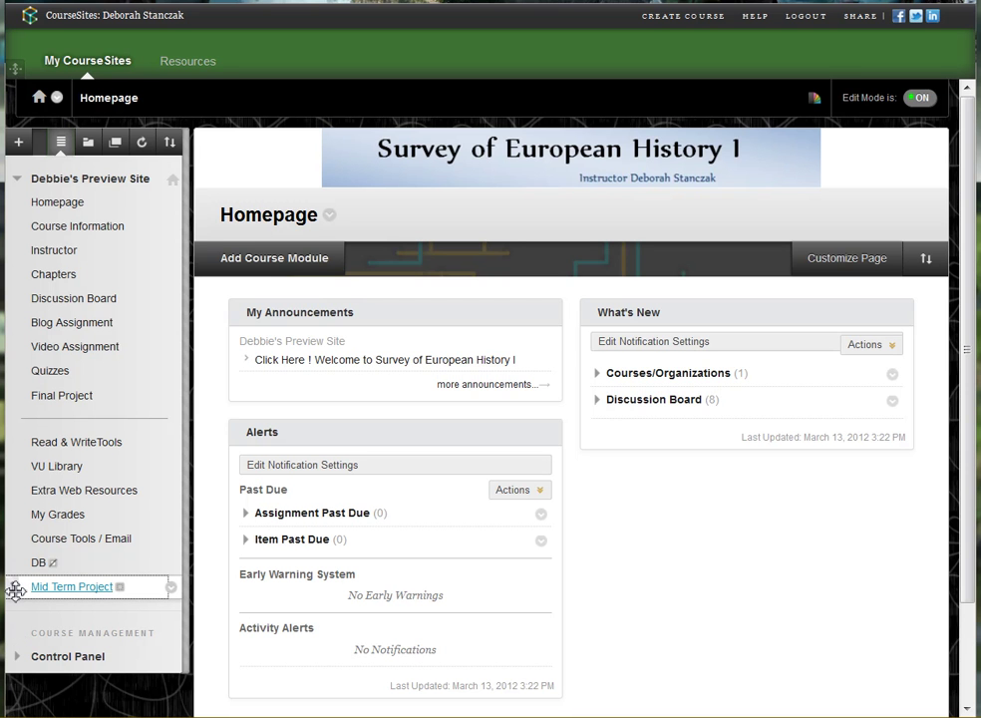
{"action": "left_click_drag", "start_coordinate": [15, 590], "coordinate": [35, 400]}
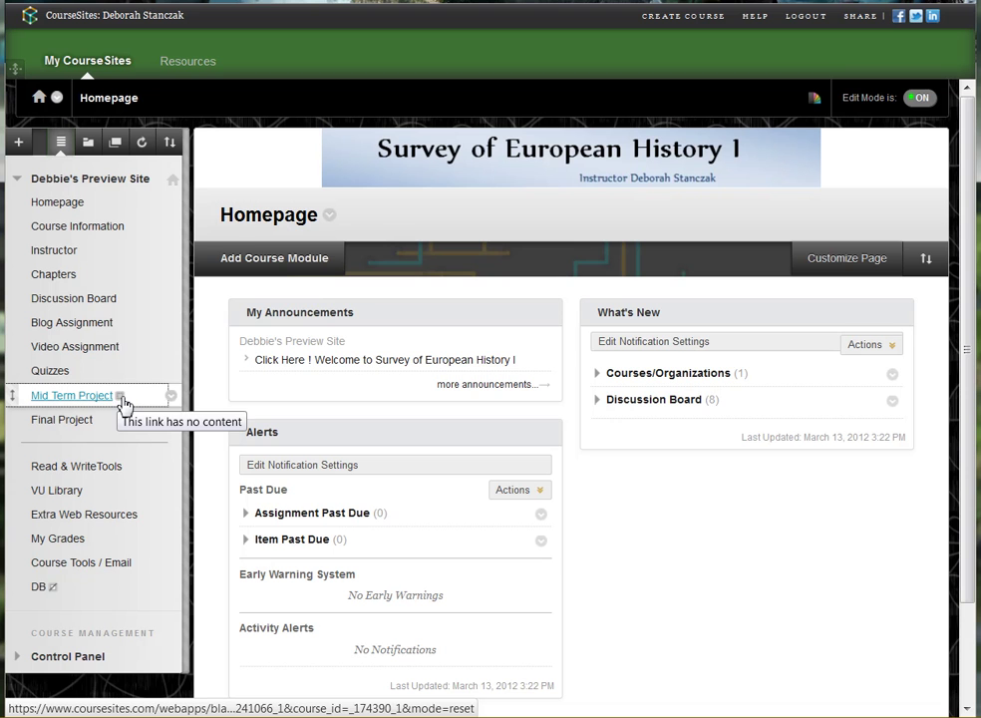
- Rename the Mid Term Project link to Mid-Term Project and open its content area
{"action": "left_click", "coordinate": [171, 397]}
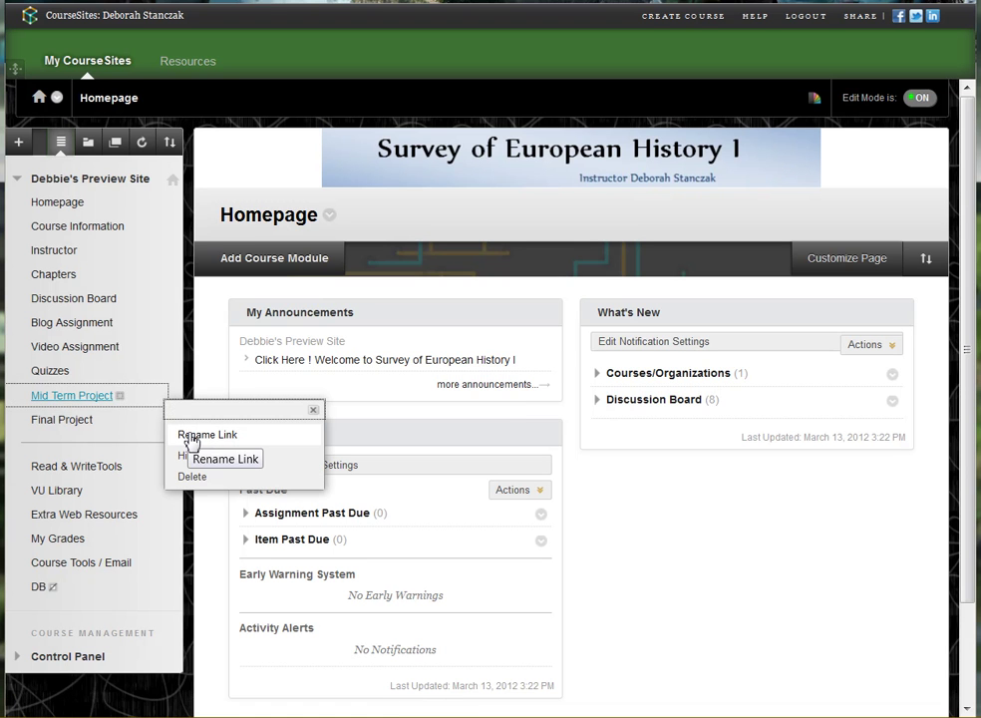
{"action": "left_click", "coordinate": [192, 435]}
{"action": "left_click", "coordinate": [50, 397]}
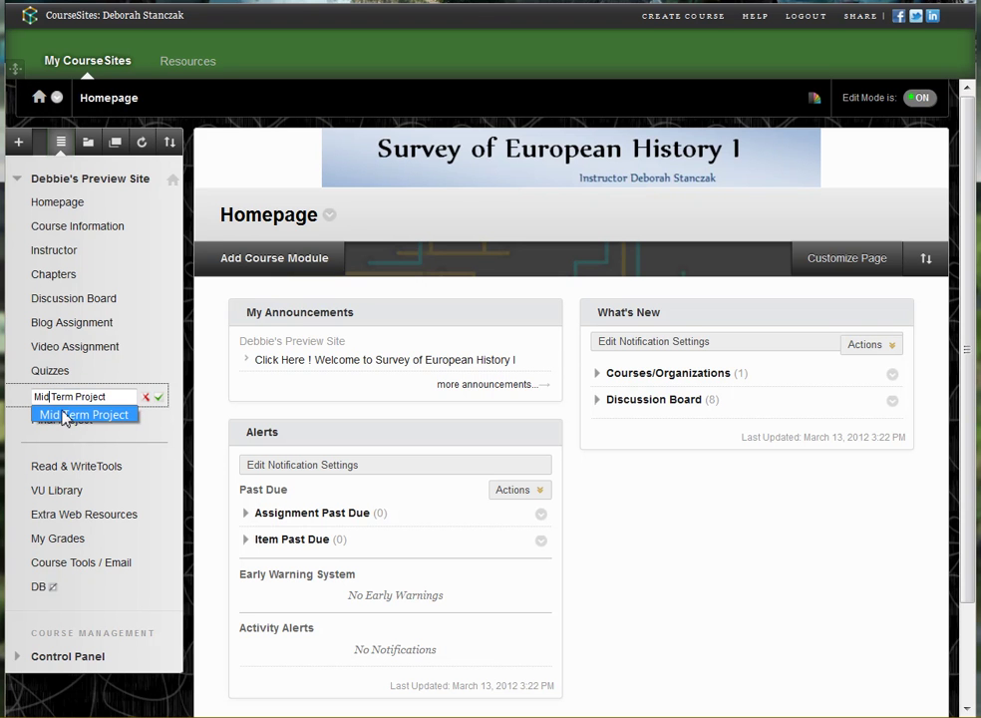
{"action": "type", "text": "-"}
{"action": "key", "text": "Delete"}
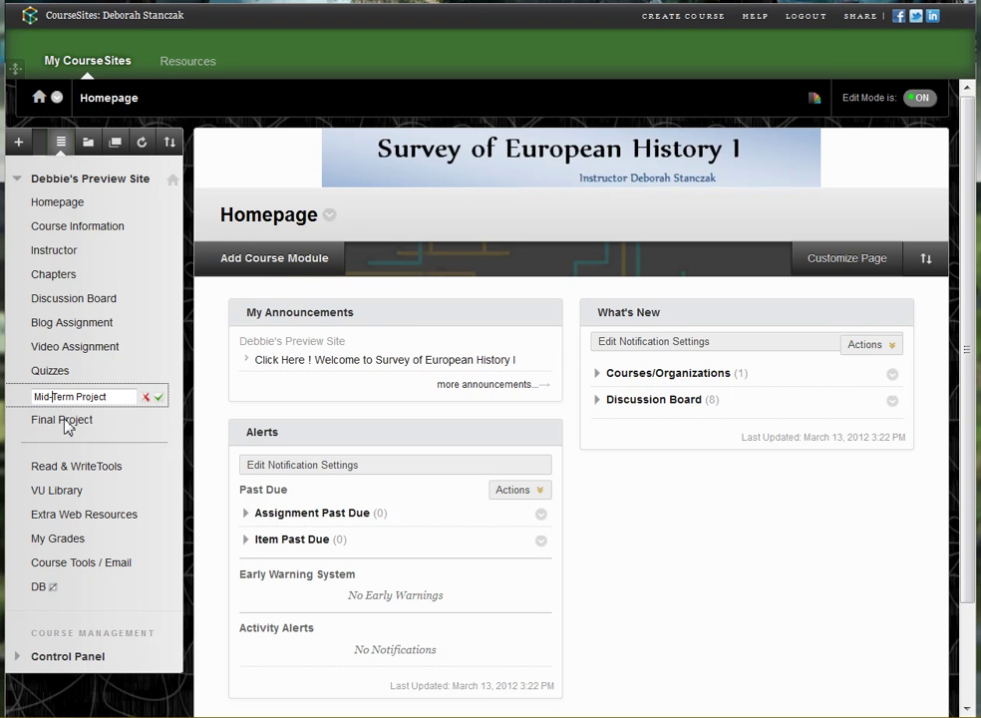
{"action": "left_click", "coordinate": [160, 398]}
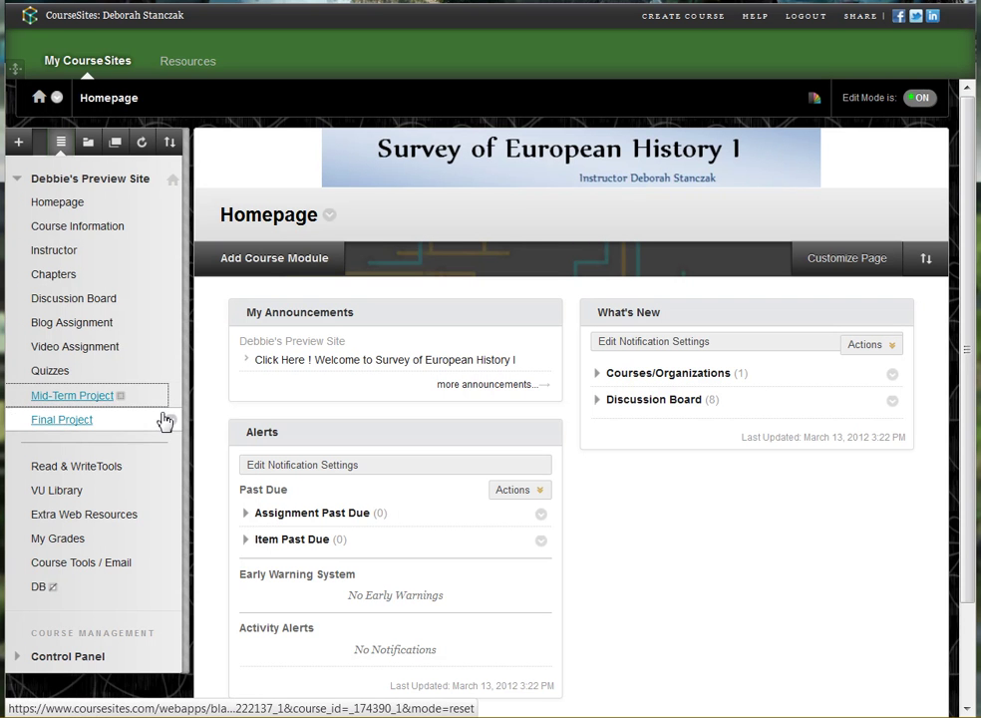
{"action": "left_click", "coordinate": [72, 395]}
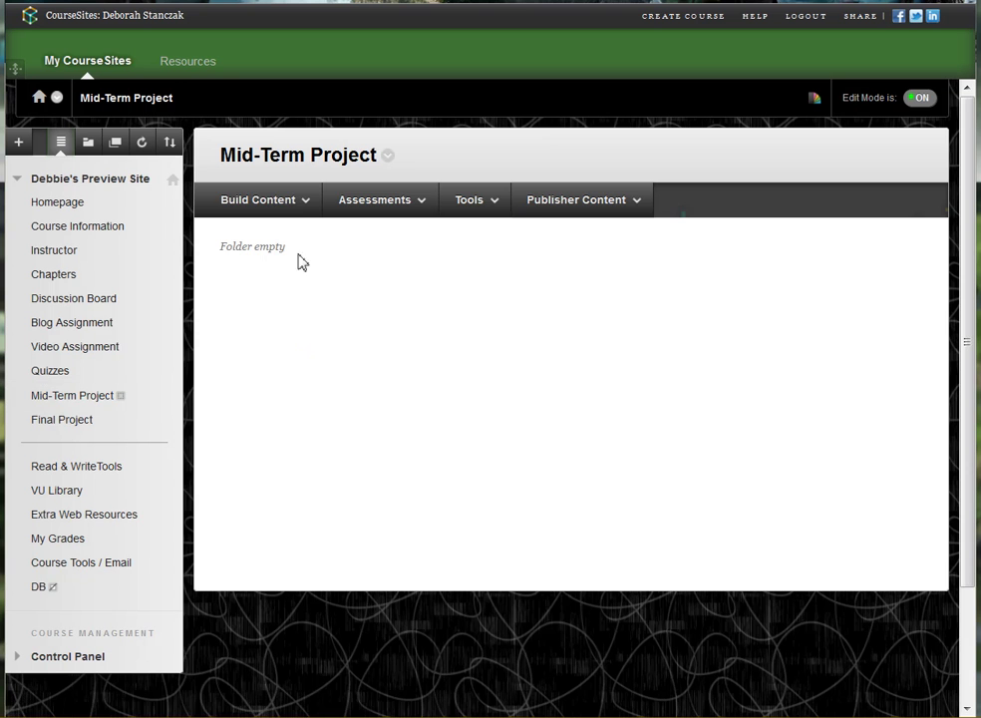
{"action": "left_click", "coordinate": [305, 203]}
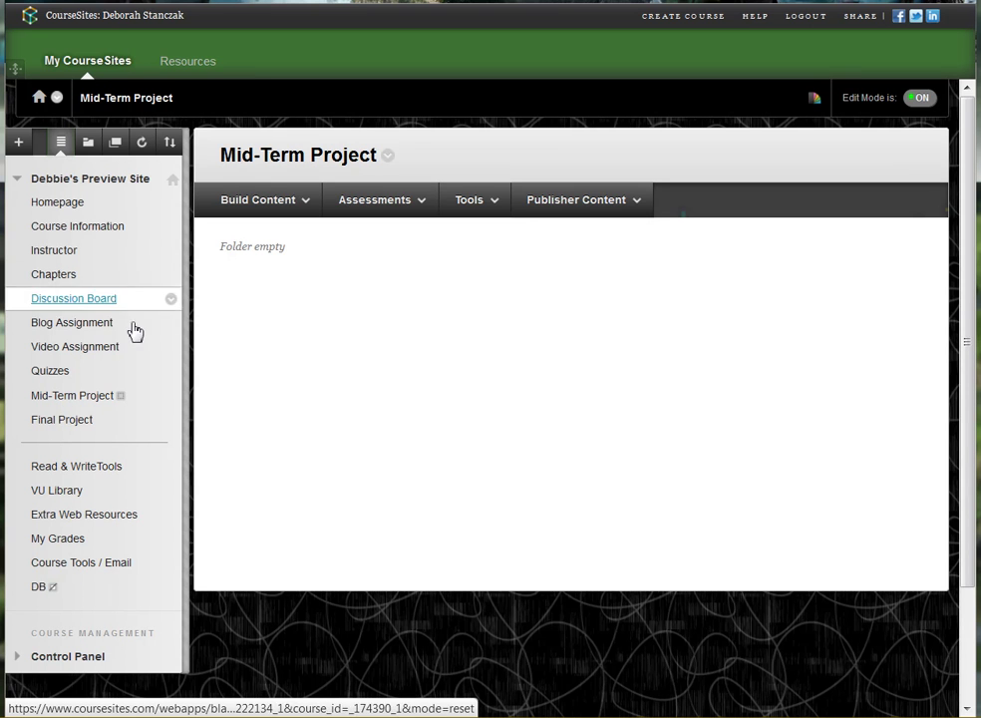
- Add a tool link named Journal of type Journals, available to users, and place it between Discussion Board and Blog Assignment
{"action": "left_click", "coordinate": [19, 146]}
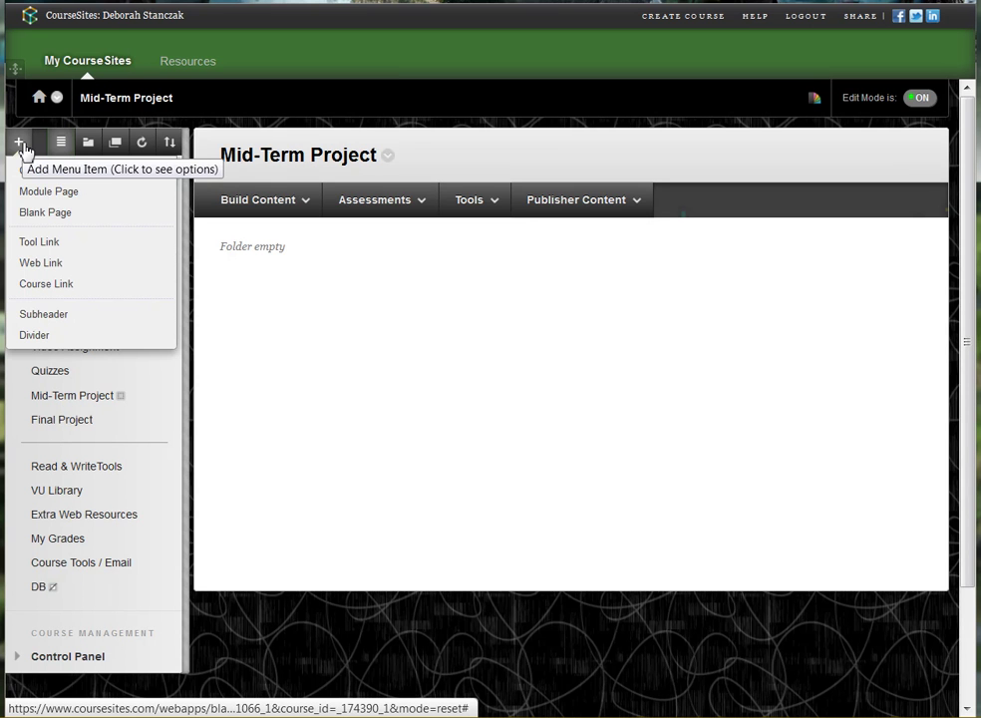
{"action": "left_click", "coordinate": [40, 244]}
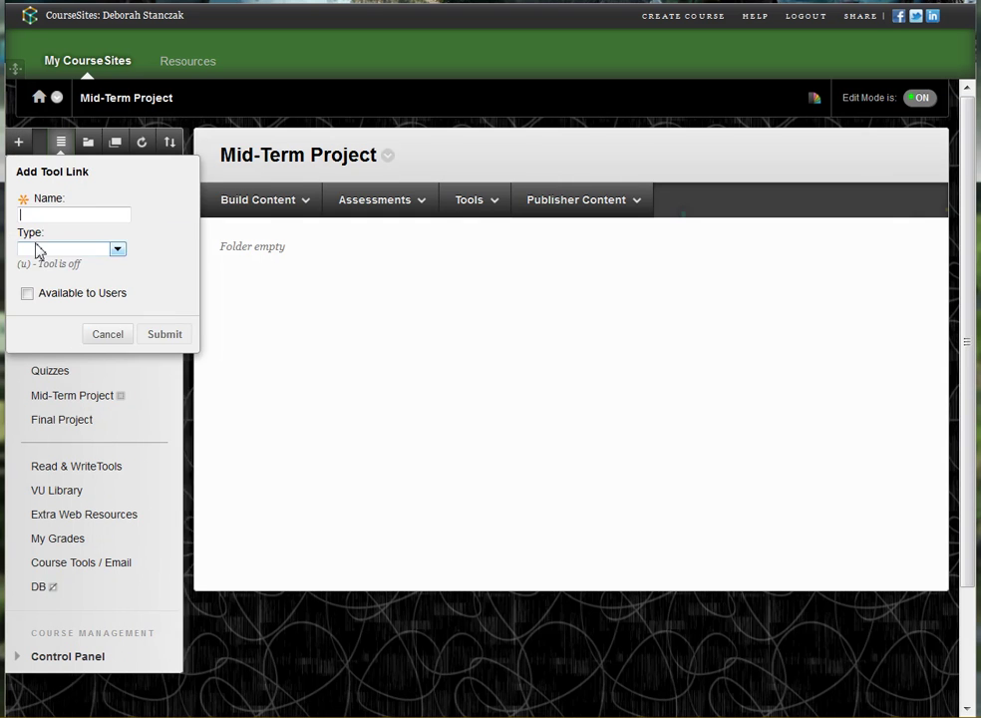
{"action": "left_click", "coordinate": [117, 198]}
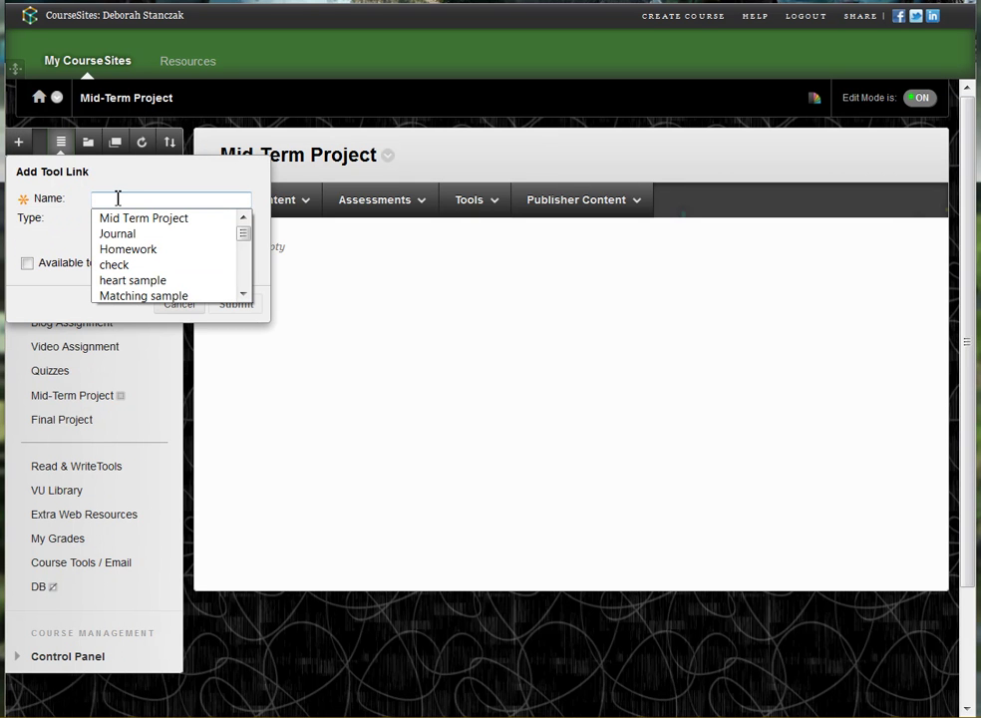
{"action": "type", "text": "Journal"}
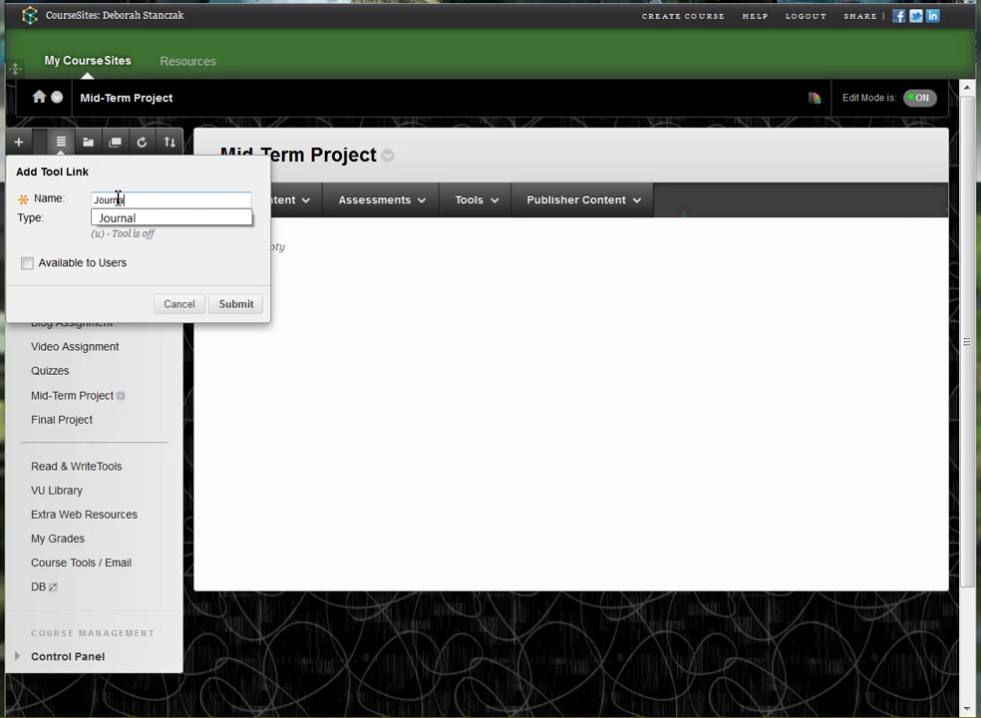
{"action": "key", "text": "Down"}
{"action": "key", "text": "Return"}
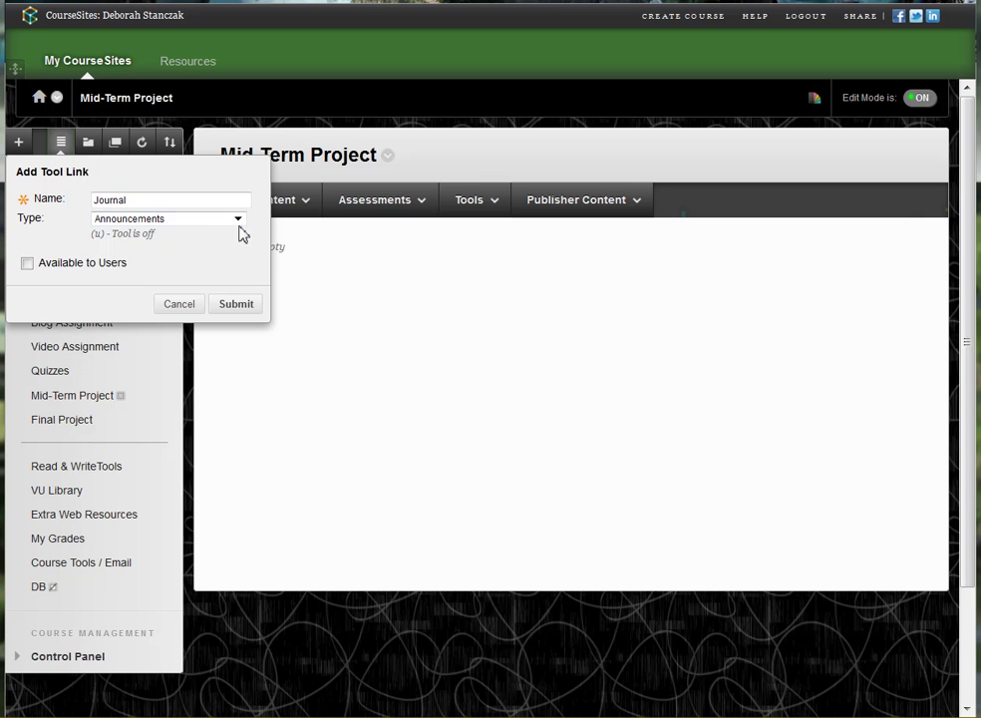
{"action": "left_click", "coordinate": [238, 220]}
{"action": "left_click_drag", "start_coordinate": [256, 245], "coordinate": [259, 361]}
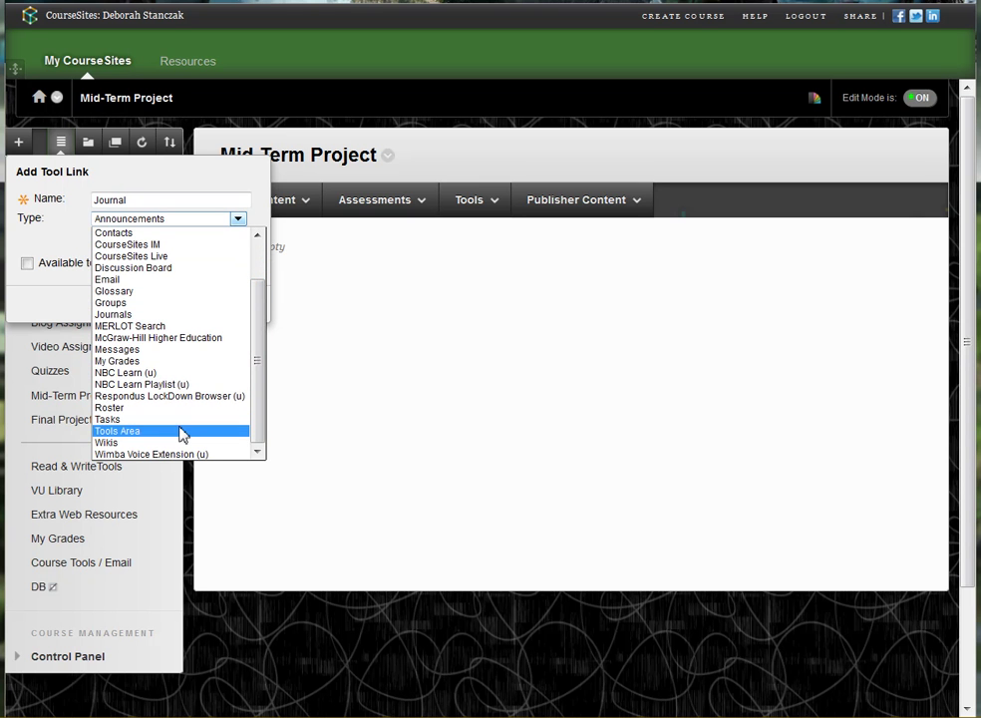
{"action": "left_click", "coordinate": [131, 315]}
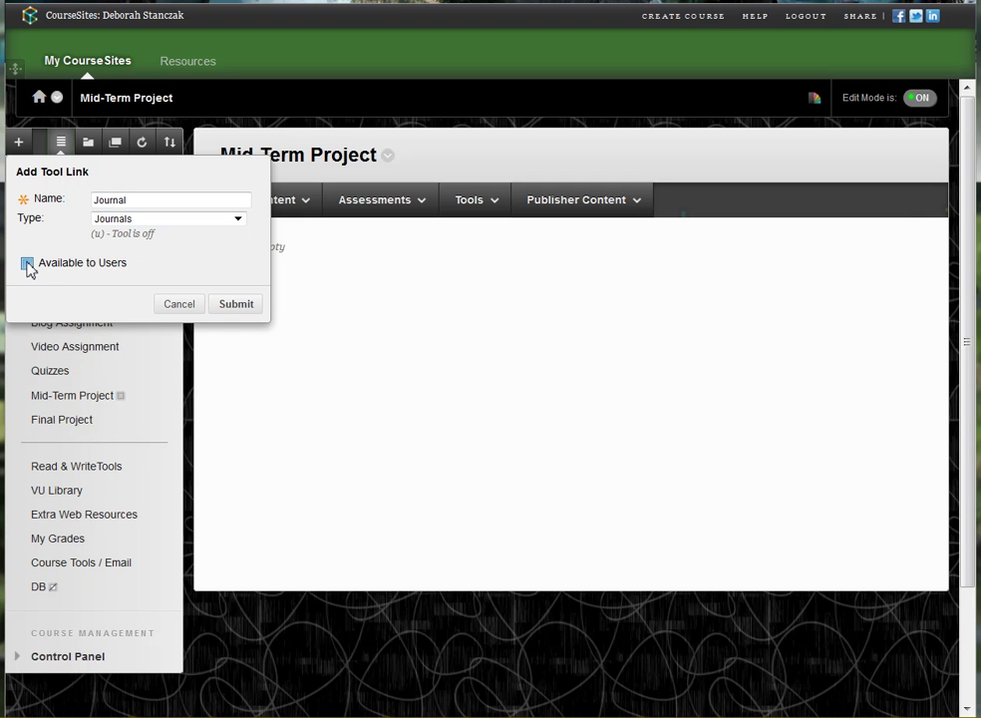
{"action": "left_click", "coordinate": [236, 304]}
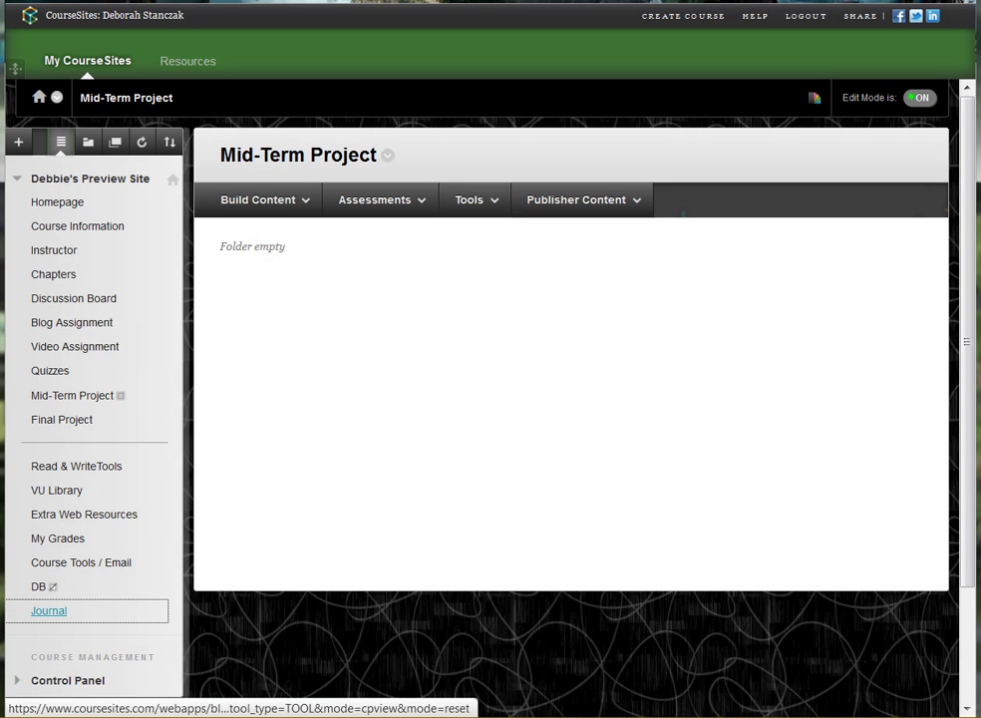
{"action": "left_click_drag", "start_coordinate": [15, 611], "coordinate": [28, 324]}
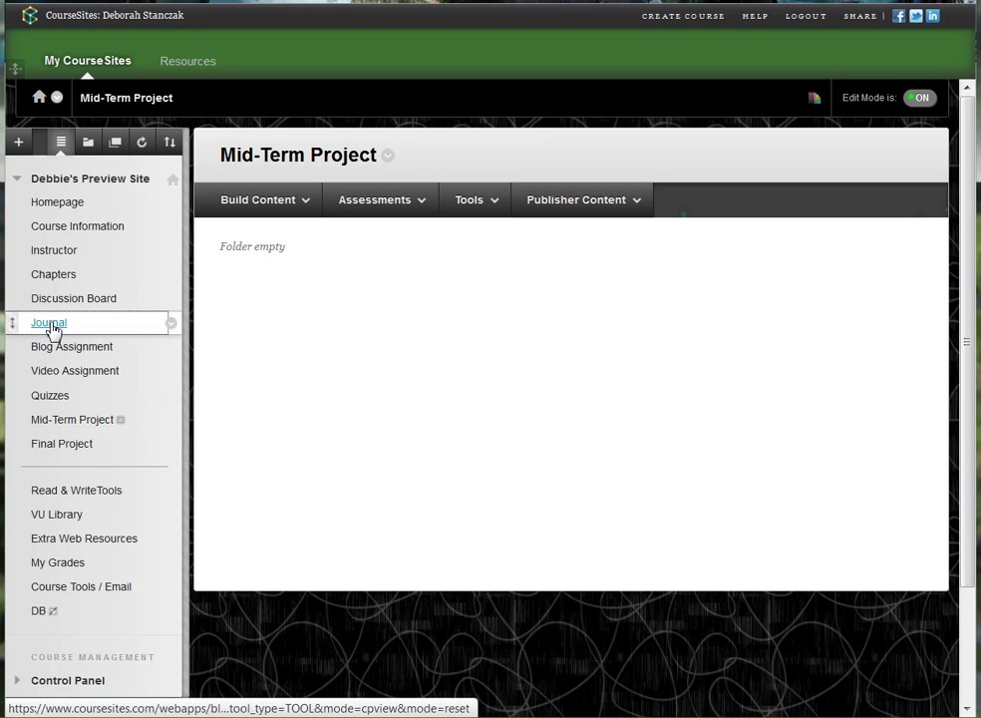
- View the Create Journal form from the new Journal link and return to the course homepage
{"action": "left_click", "coordinate": [50, 325]}
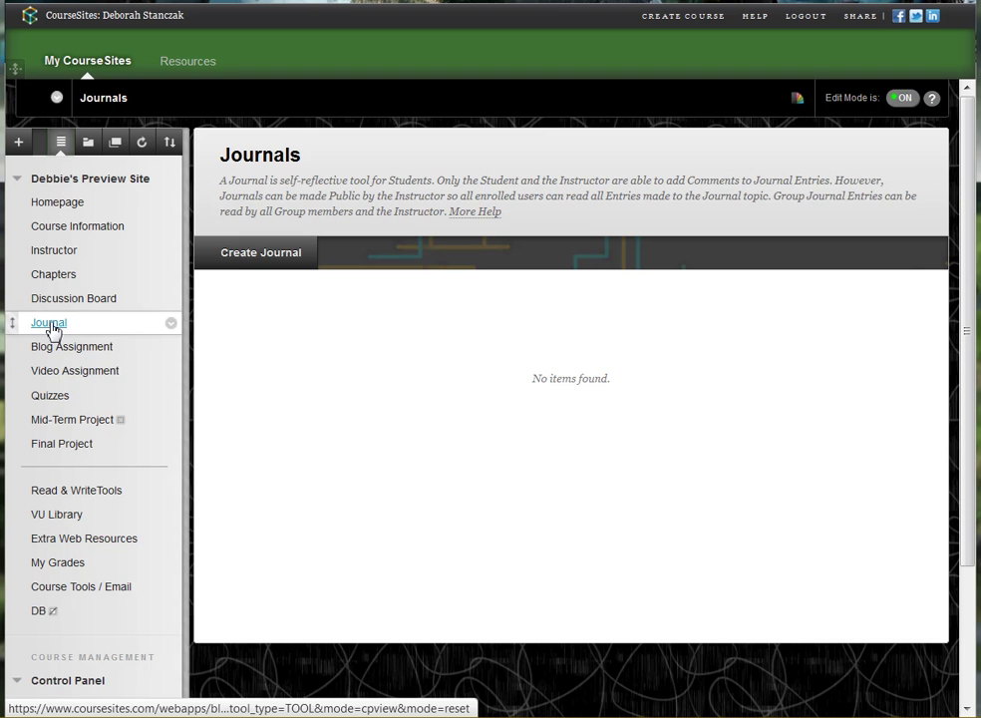
{"action": "left_click", "coordinate": [276, 257]}
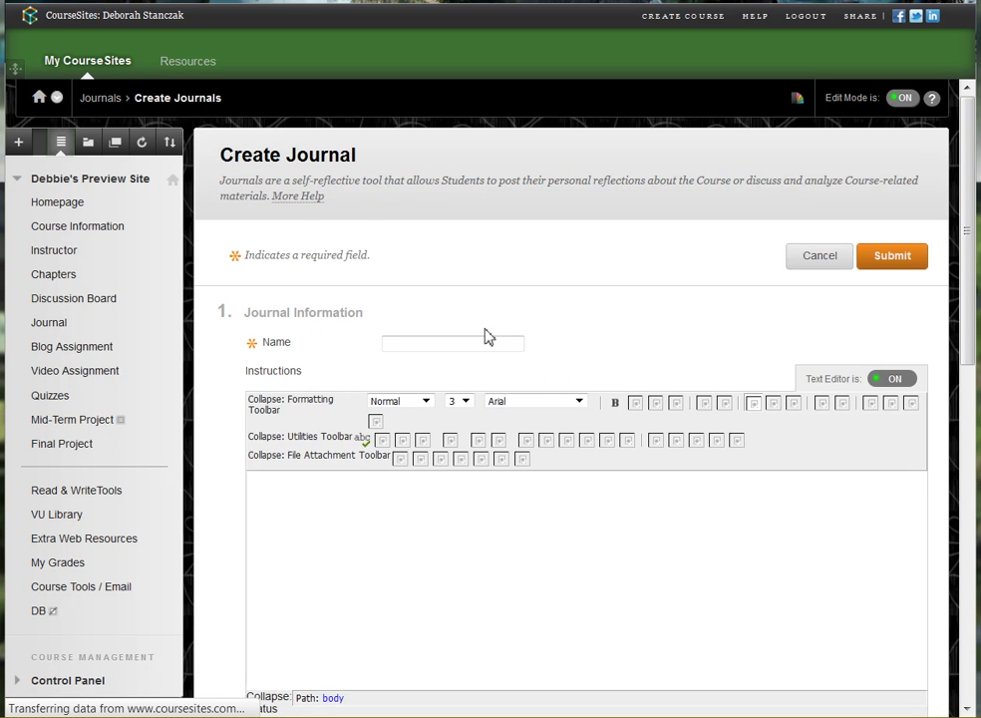
{"action": "left_click", "coordinate": [55, 204]}
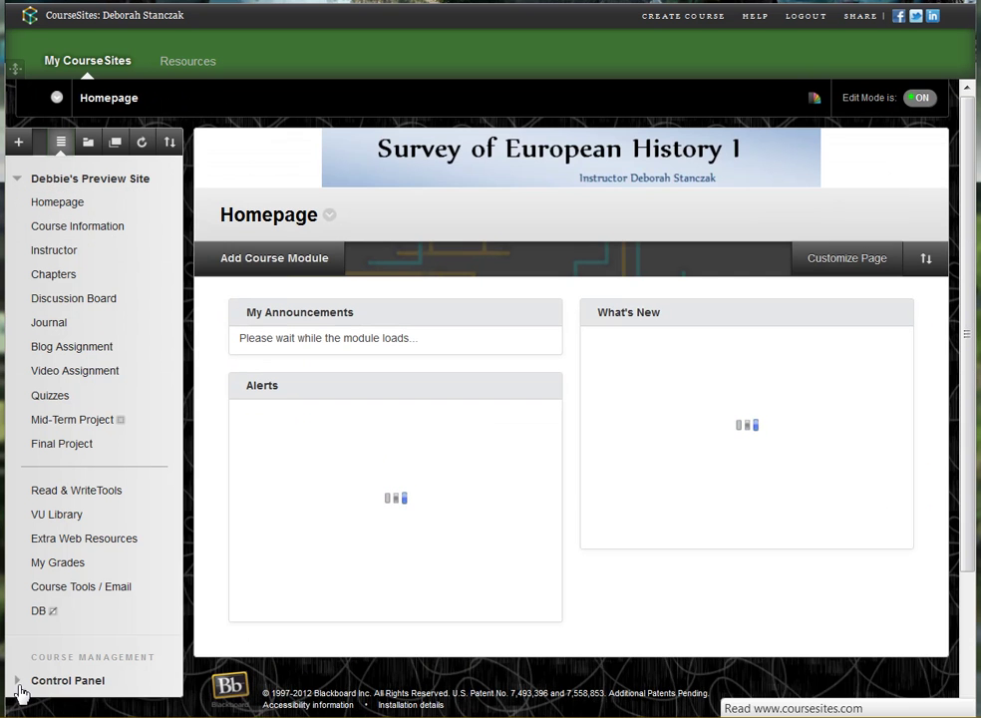
- Try a bright yellow and orange color theme for the course
{"action": "left_click", "coordinate": [809, 100]}
{"action": "left_click", "coordinate": [810, 102]}
{"action": "left_click", "coordinate": [812, 102]}
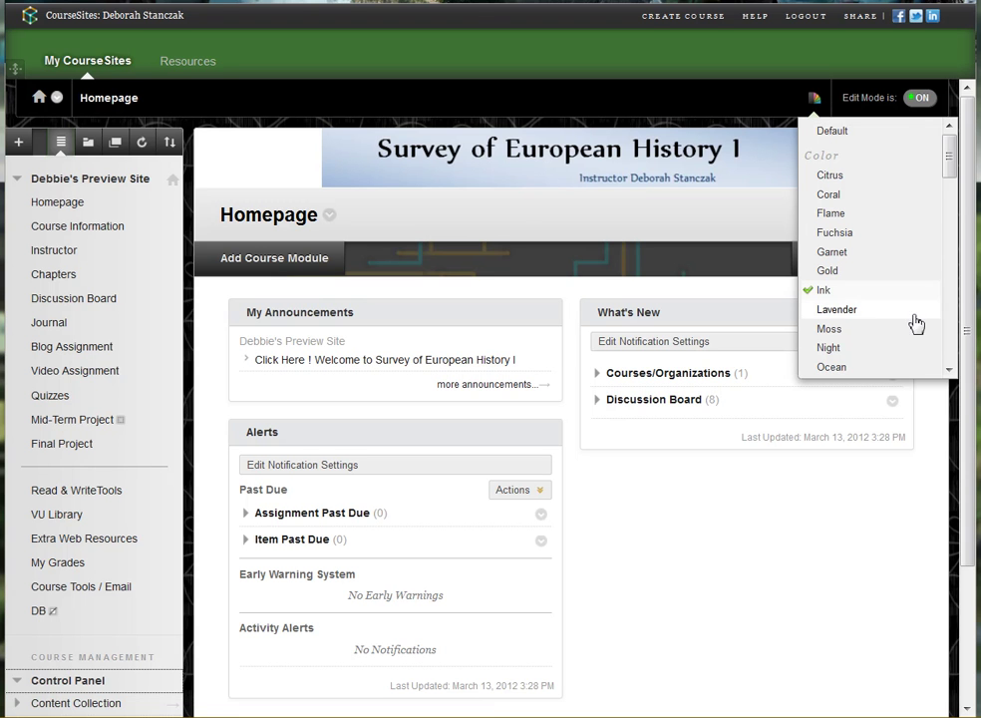
{"action": "left_click", "coordinate": [949, 372]}
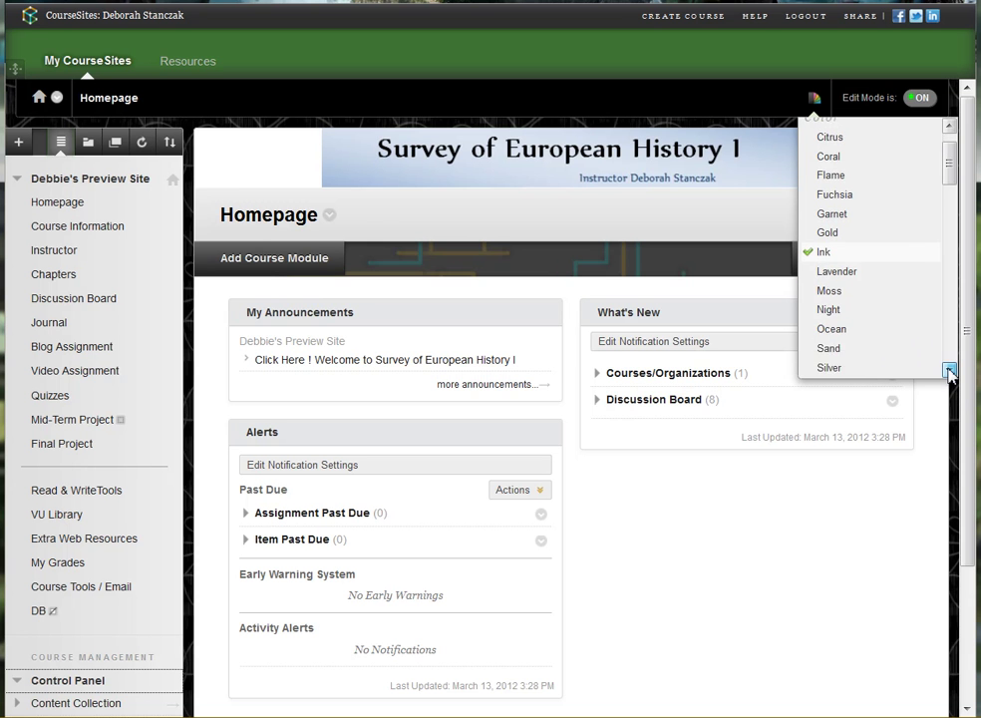
{"action": "left_click", "coordinate": [859, 333]}
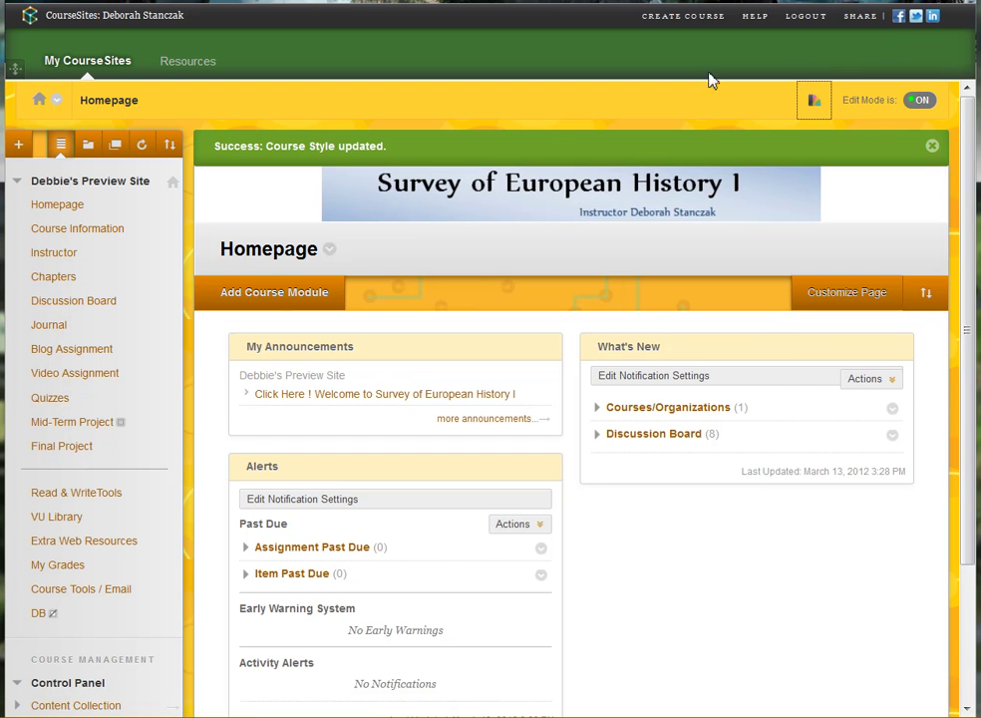
- Change the course theme to History 1
{"action": "left_click", "coordinate": [813, 102]}
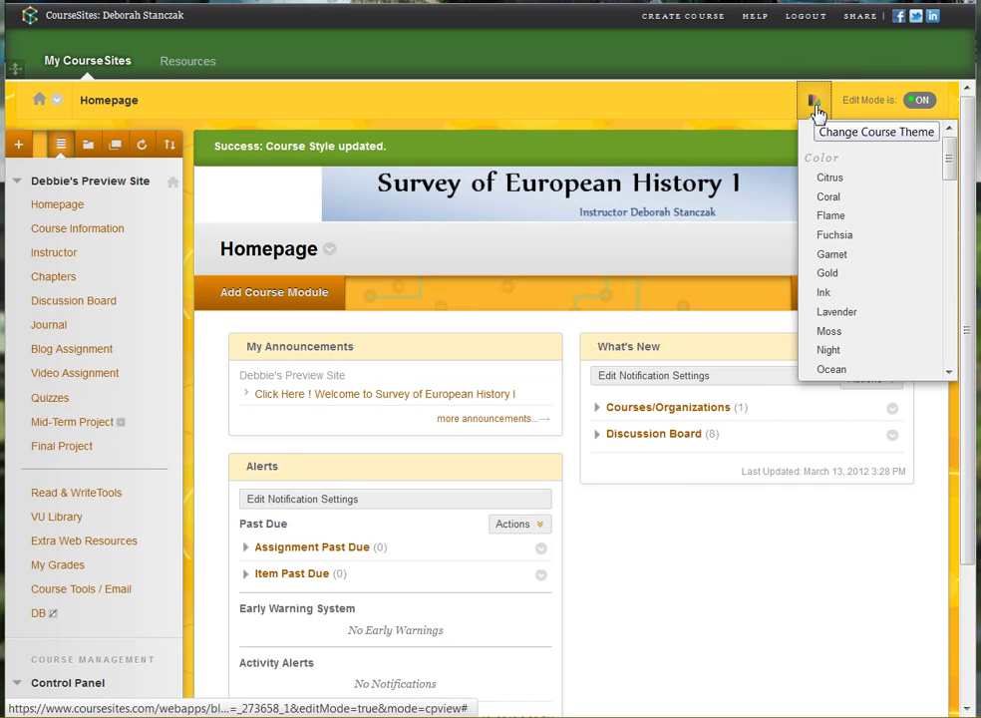
{"action": "left_click_drag", "start_coordinate": [948, 154], "coordinate": [947, 353]}
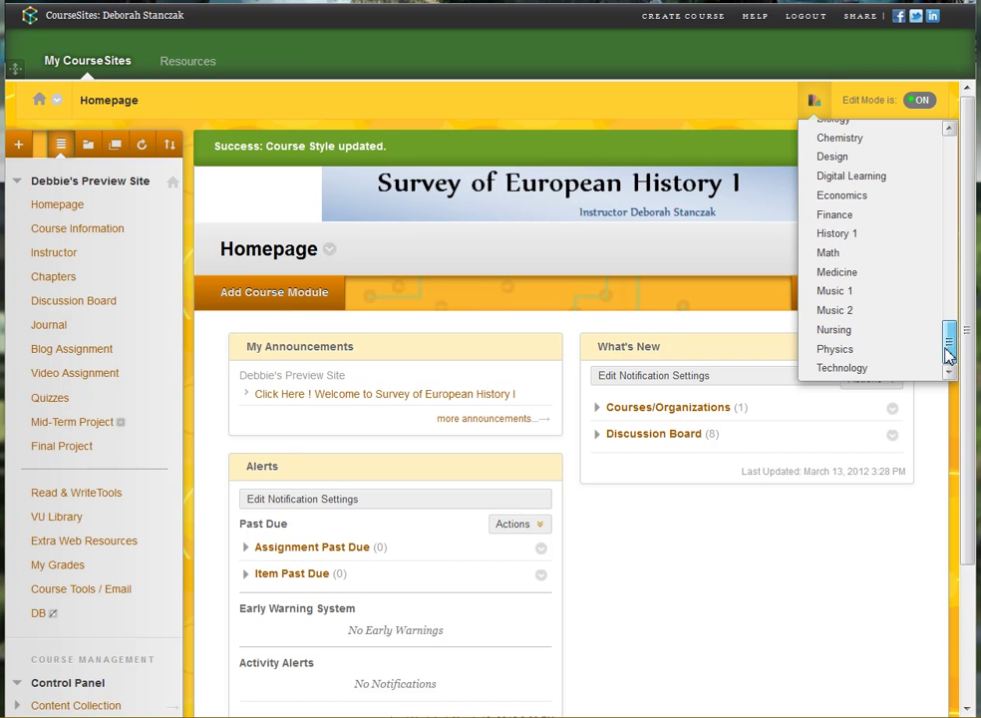
{"action": "left_click", "coordinate": [841, 240]}
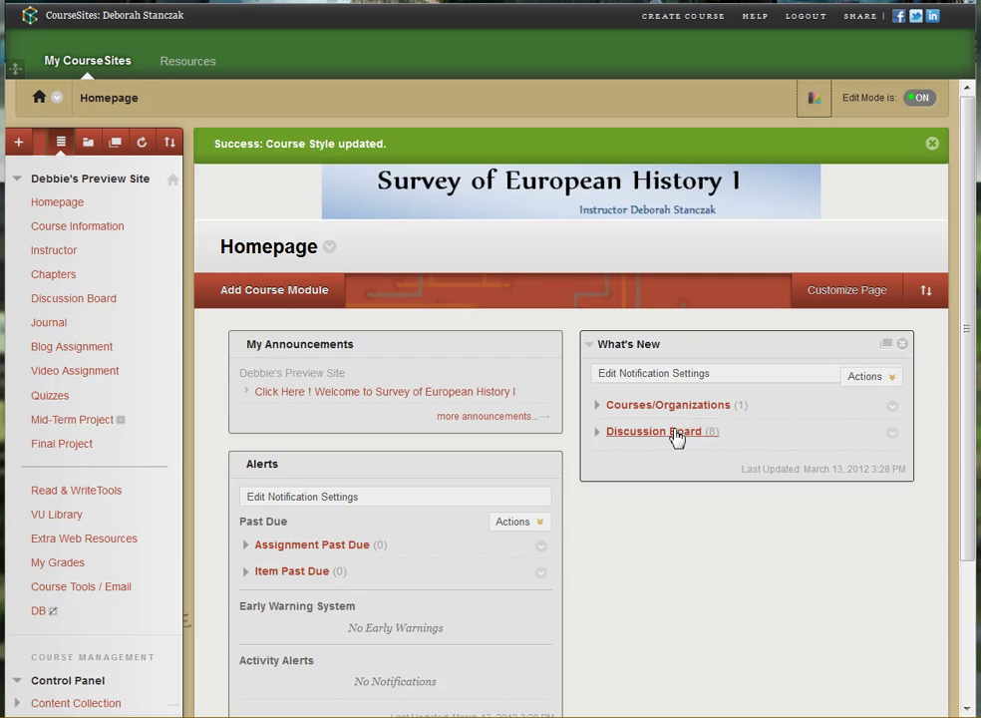
{"action": "scroll", "coordinate": [676, 436], "scroll_direction": "down", "scroll_amount": 3}
{"action": "scroll", "coordinate": [672, 441], "scroll_direction": "up", "scroll_amount": 3}
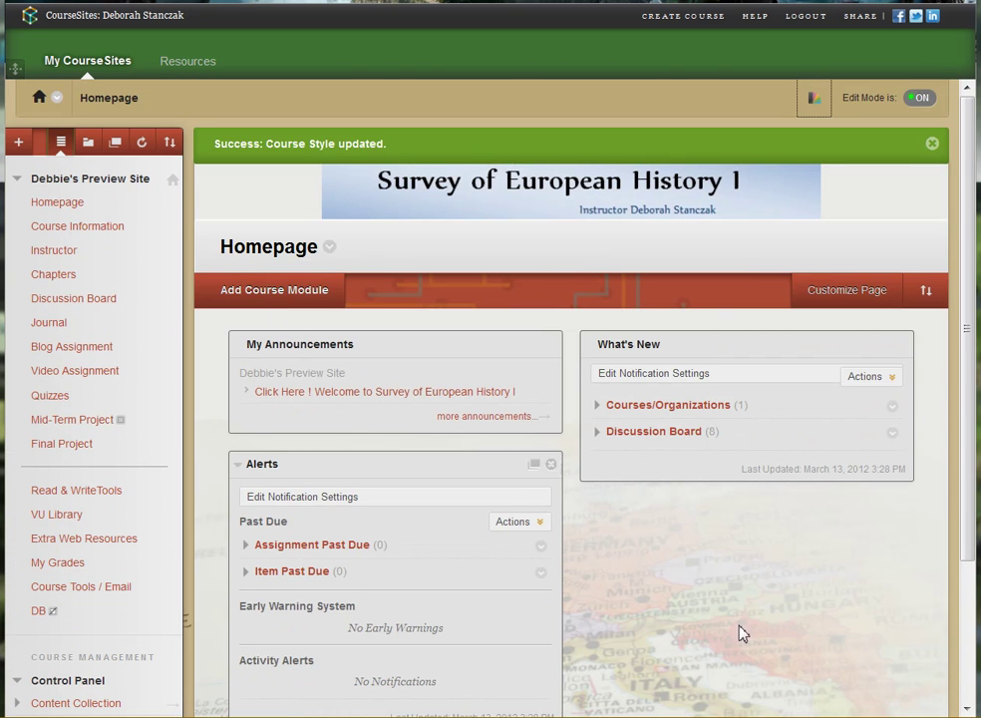
{"action": "scroll", "coordinate": [737, 628], "scroll_direction": "down", "scroll_amount": 3}
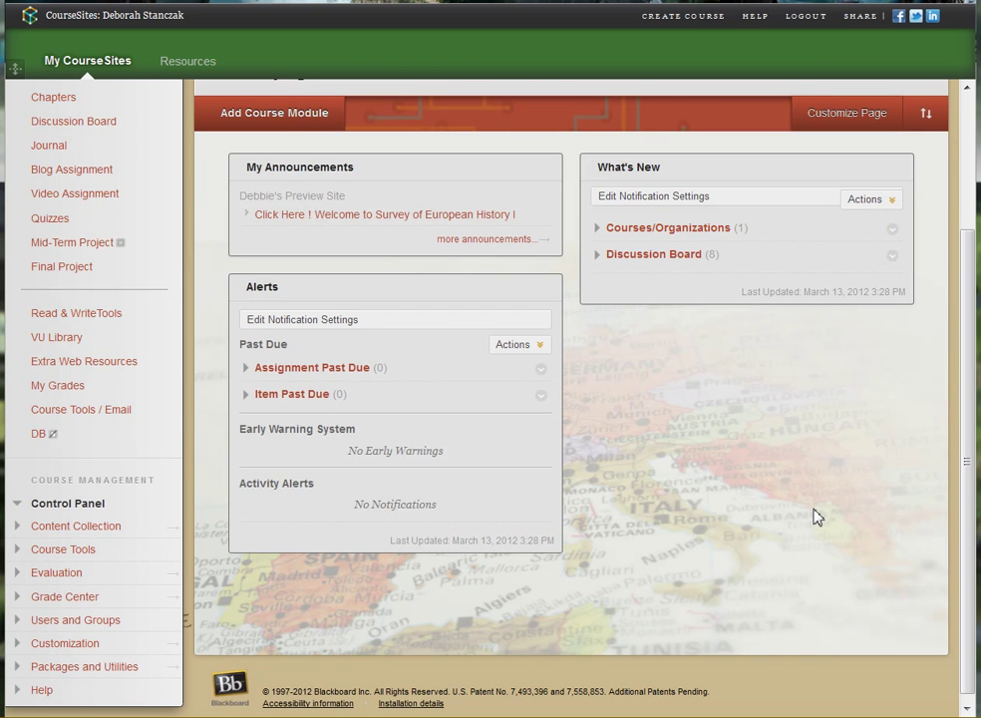
{"action": "scroll", "coordinate": [816, 516], "scroll_direction": "up", "scroll_amount": 3}
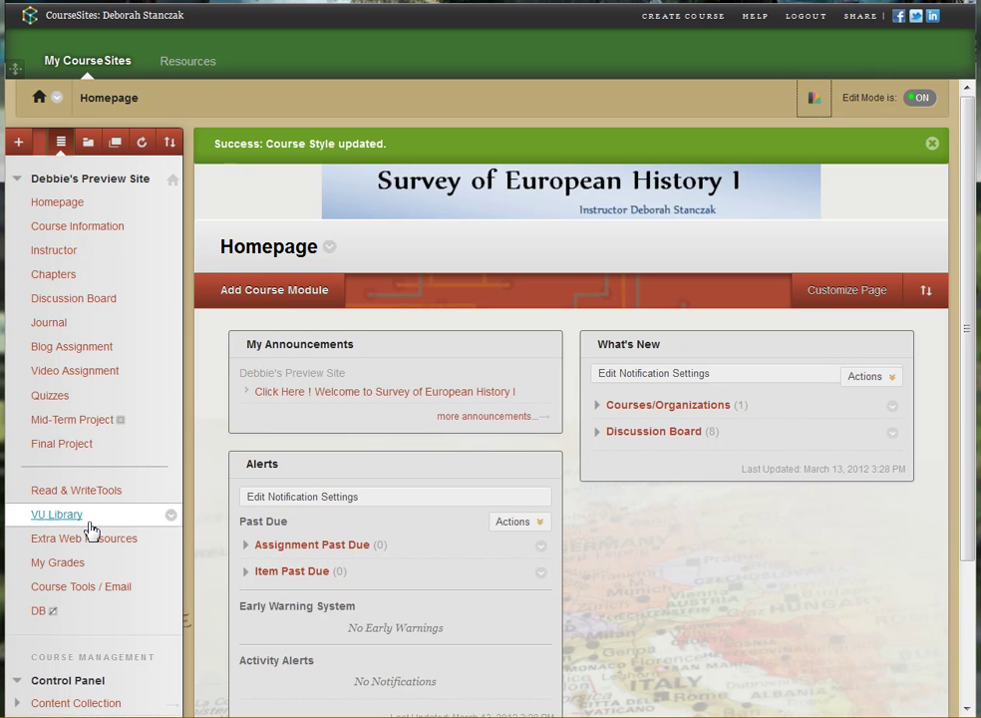
- Open the Teaching Style settings from the course's Customization options
{"action": "scroll", "coordinate": [110, 523], "scroll_direction": "down", "scroll_amount": 3}
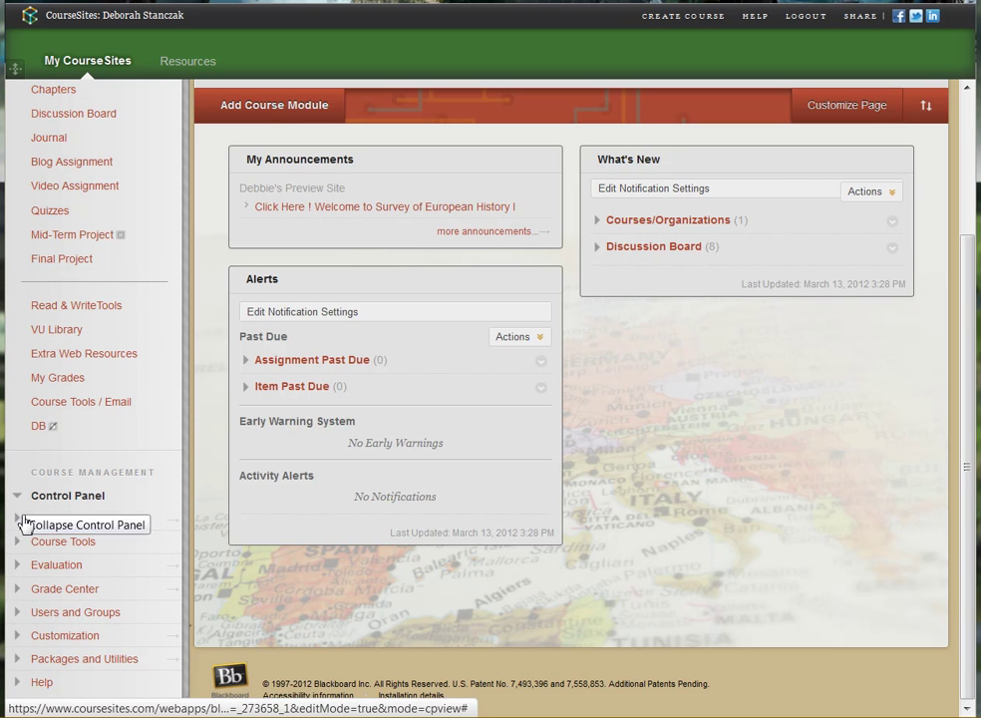
{"action": "left_click", "coordinate": [50, 636]}
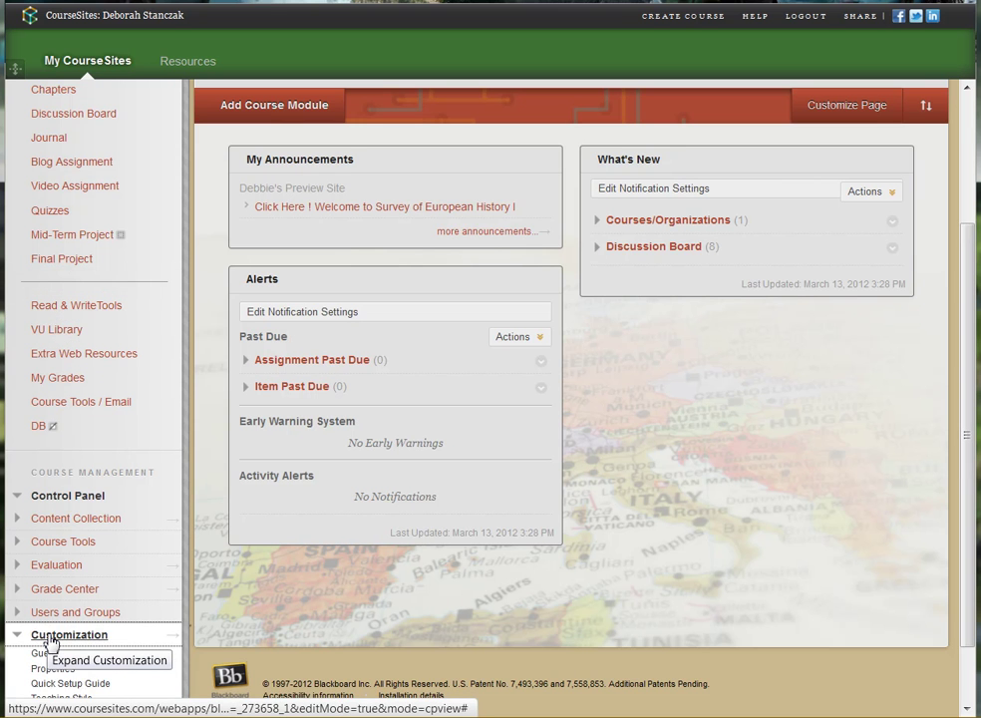
{"action": "scroll", "coordinate": [50, 643], "scroll_direction": "down", "scroll_amount": 1}
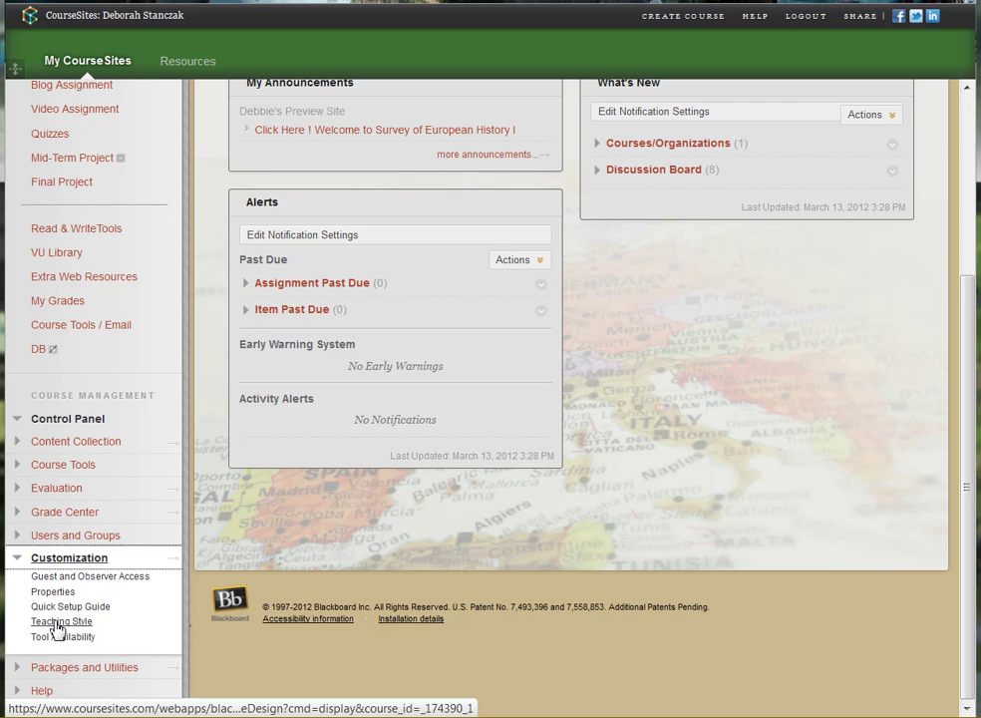
{"action": "left_click", "coordinate": [56, 623]}
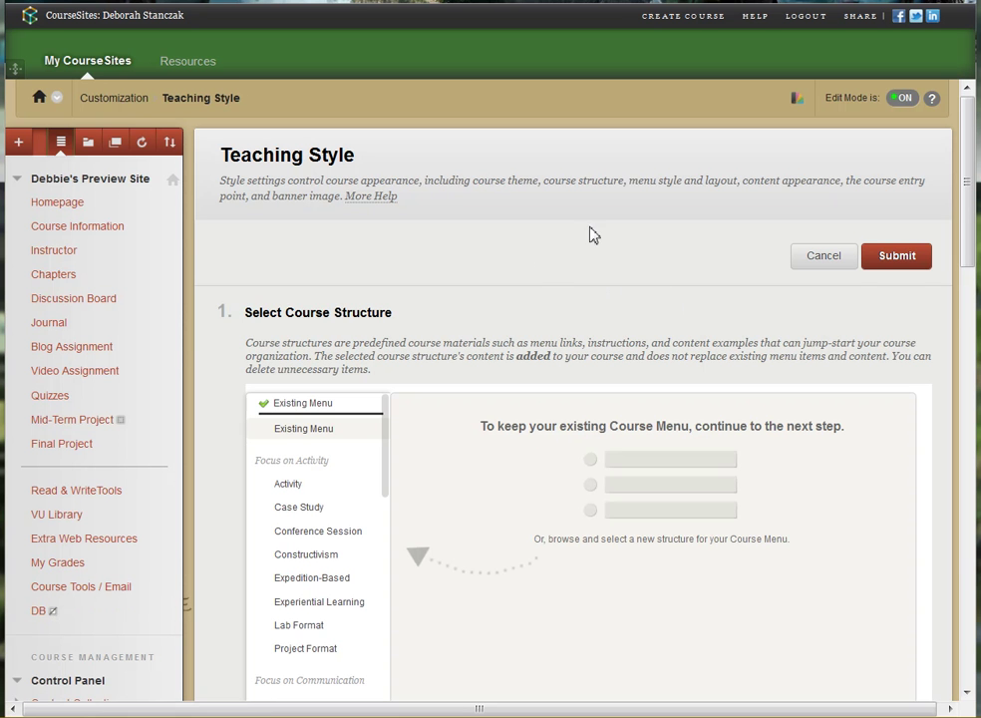
- Switch the course menu style from text to buttons and expand the Button Library
{"action": "scroll", "coordinate": [630, 325], "scroll_direction": "down", "scroll_amount": 3}
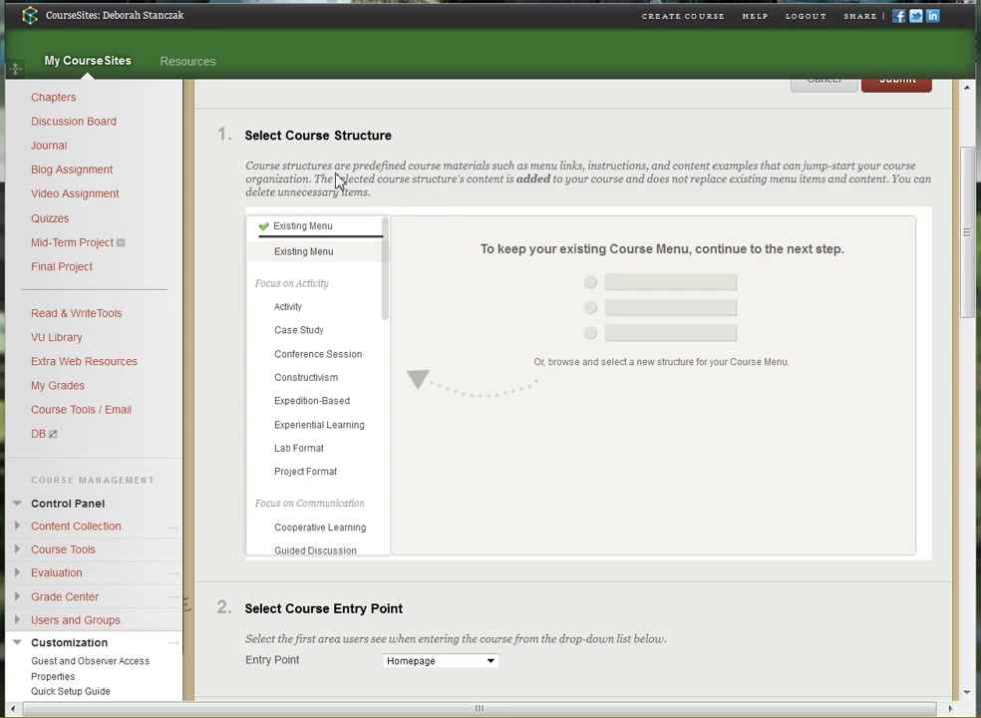
{"action": "scroll", "coordinate": [433, 252], "scroll_direction": "down", "scroll_amount": 2}
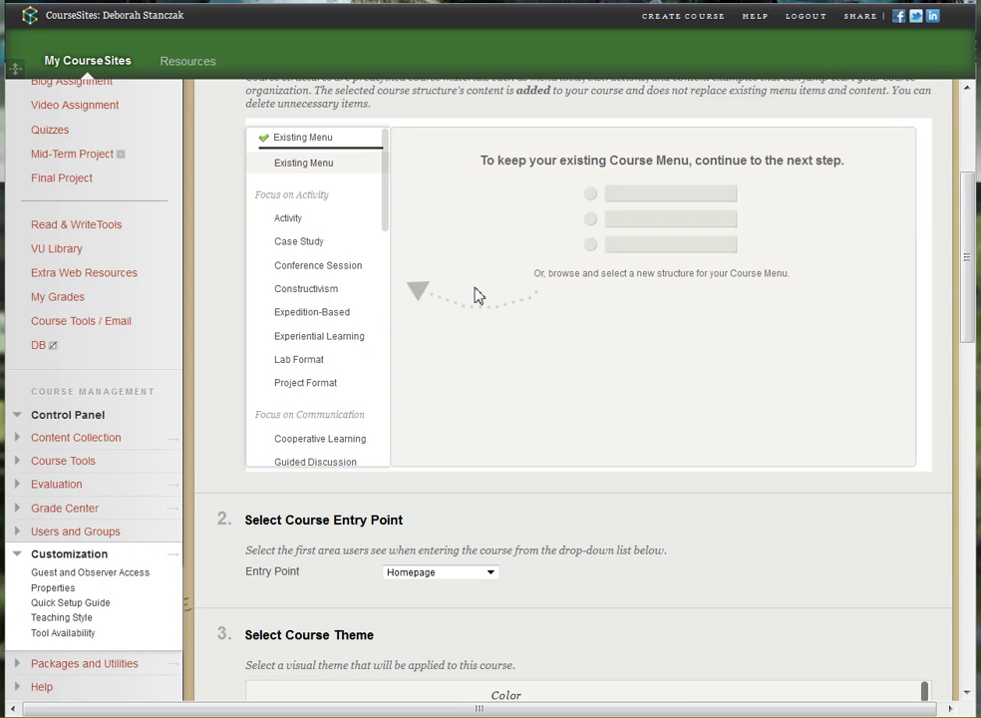
{"action": "scroll", "coordinate": [449, 249], "scroll_direction": "down", "scroll_amount": 8}
{"action": "scroll", "coordinate": [503, 322], "scroll_direction": "down", "scroll_amount": 5}
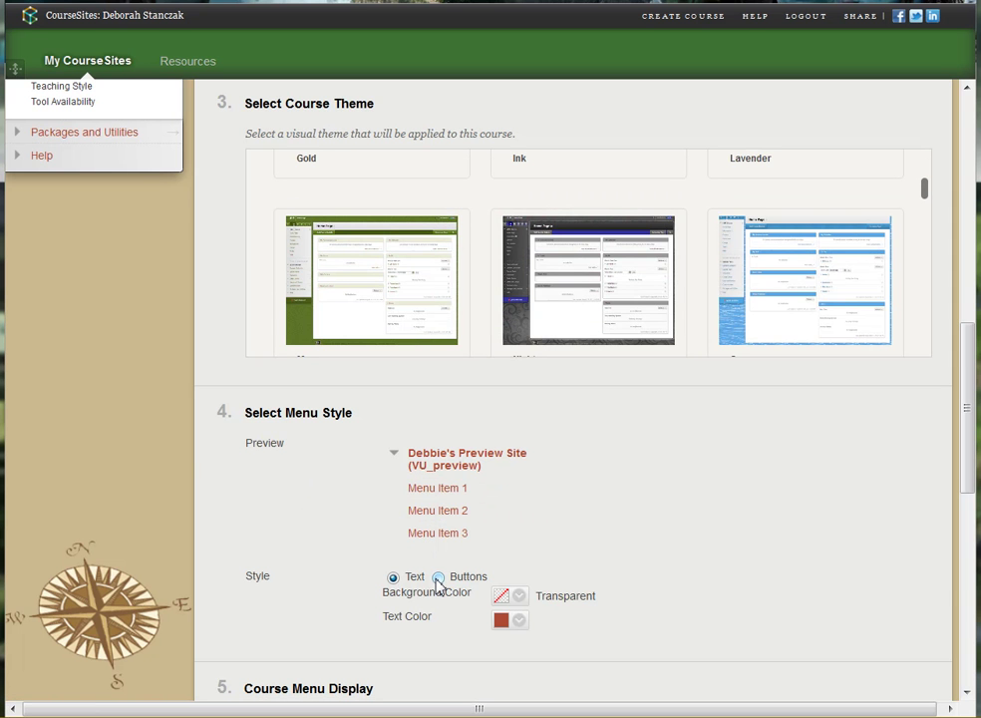
{"action": "left_click", "coordinate": [438, 578]}
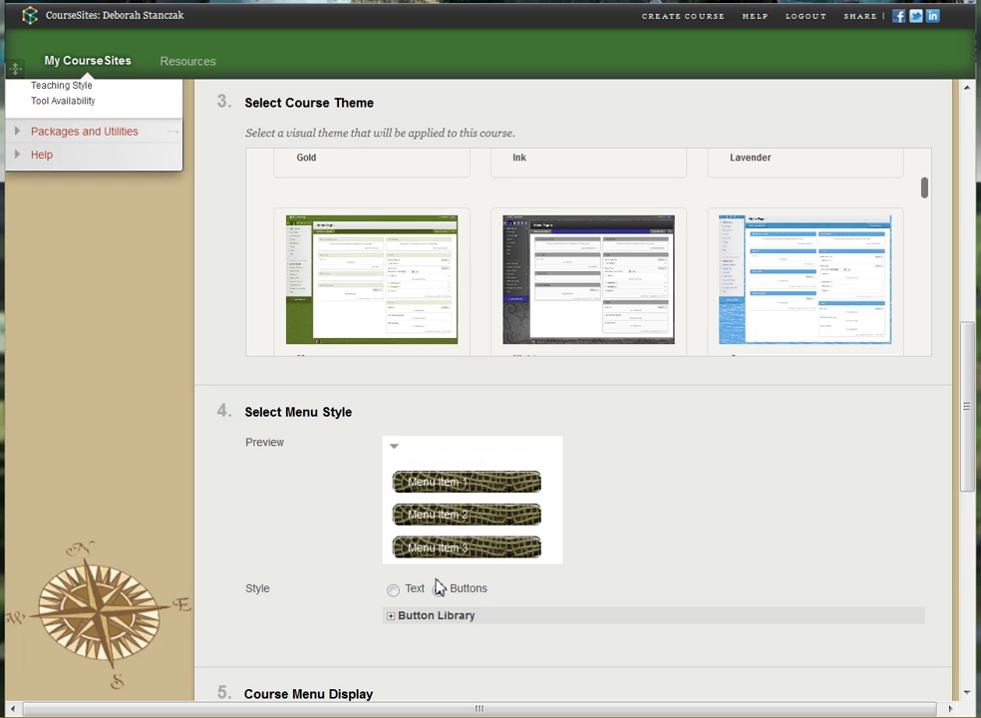
{"action": "left_click", "coordinate": [392, 616]}
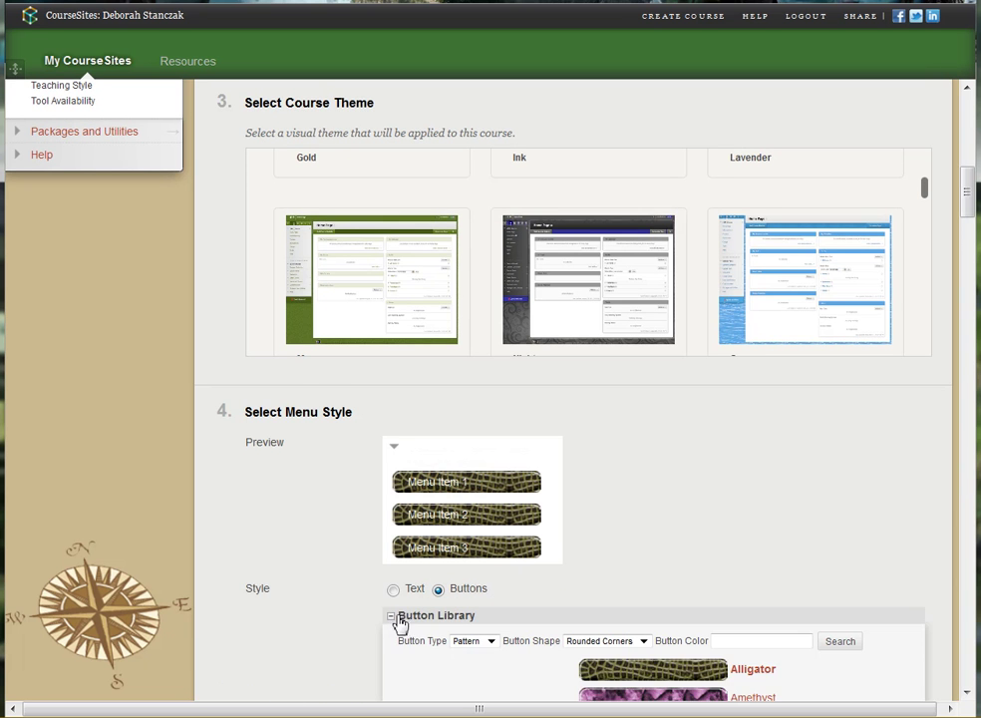
- Choose the Aquarium Brown button of type Pattern with rounded corners for the course menu and submit the style settings
{"action": "scroll", "coordinate": [396, 623], "scroll_direction": "down", "scroll_amount": 3}
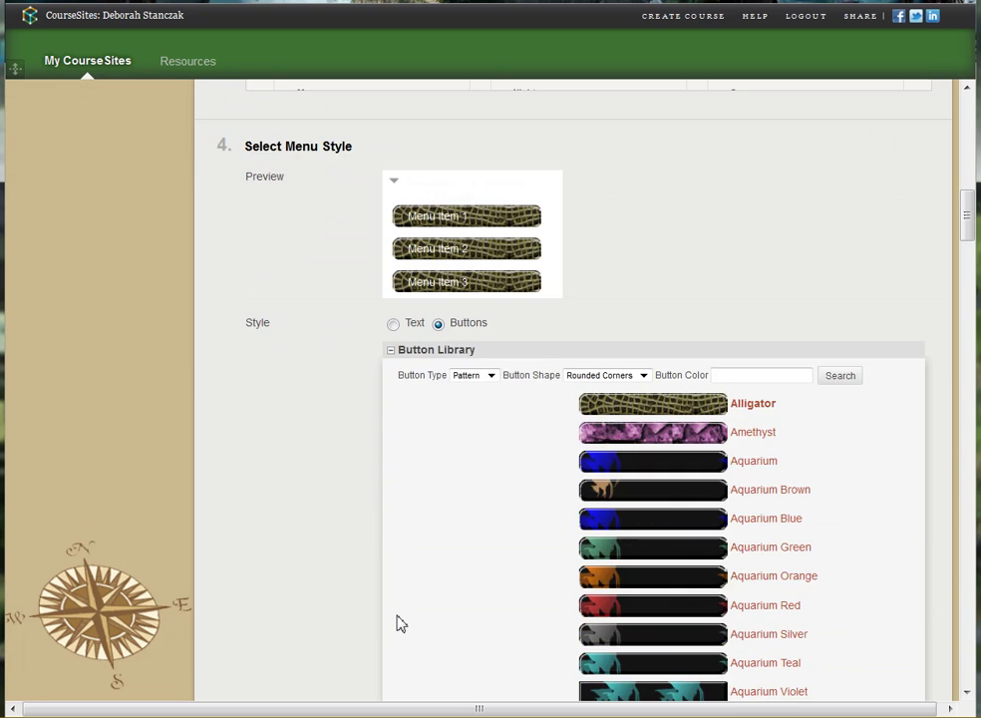
{"action": "left_click", "coordinate": [491, 375]}
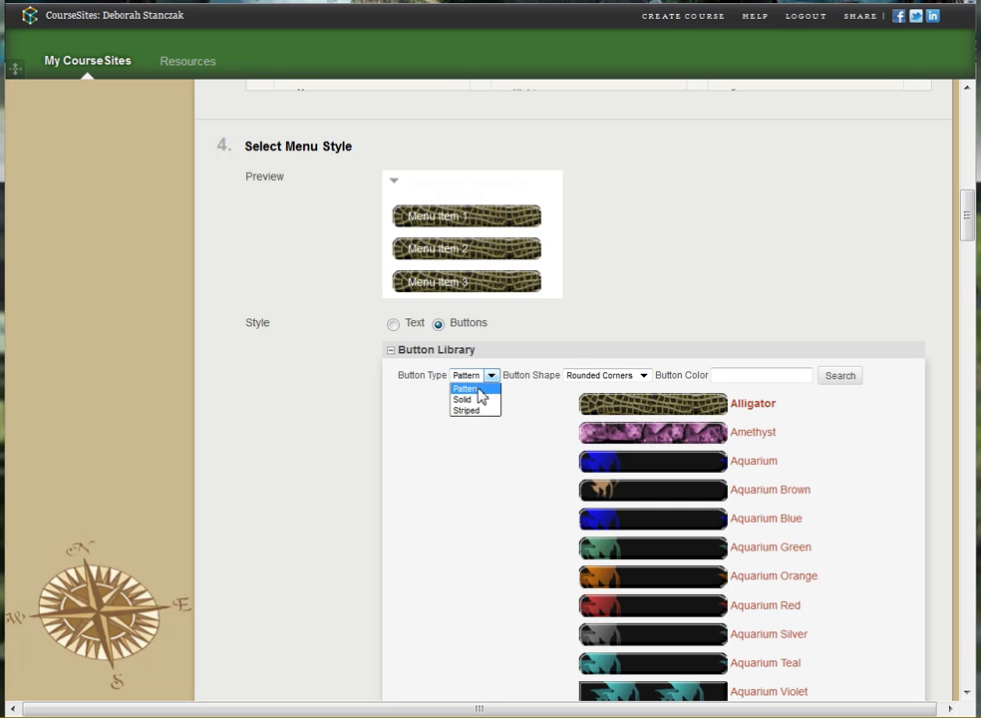
{"action": "left_click", "coordinate": [480, 391]}
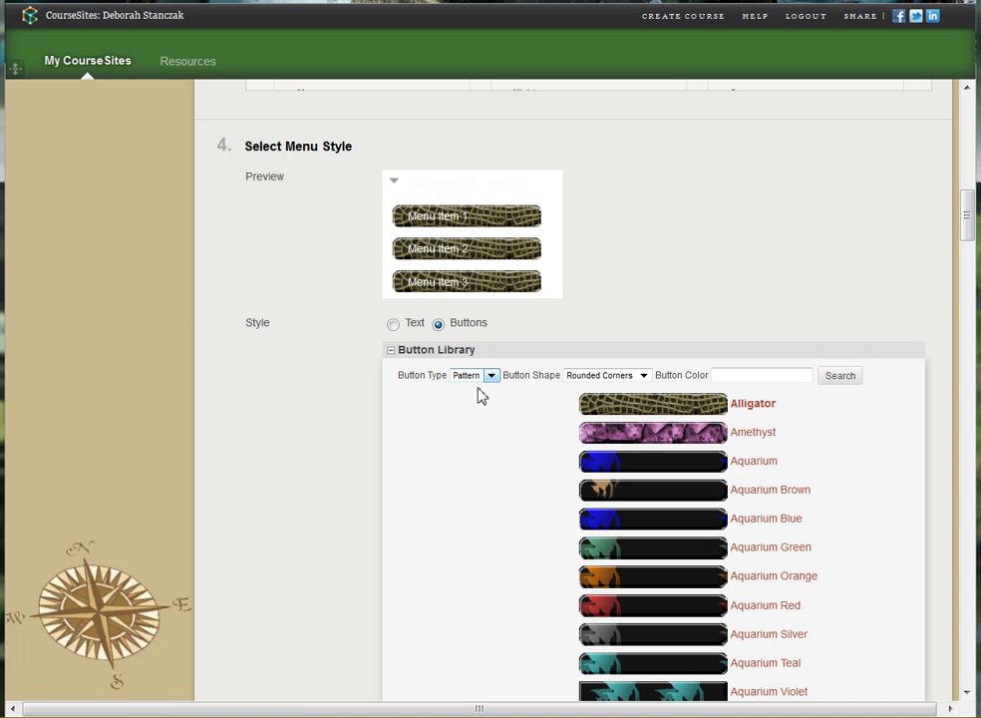
{"action": "left_click", "coordinate": [618, 496]}
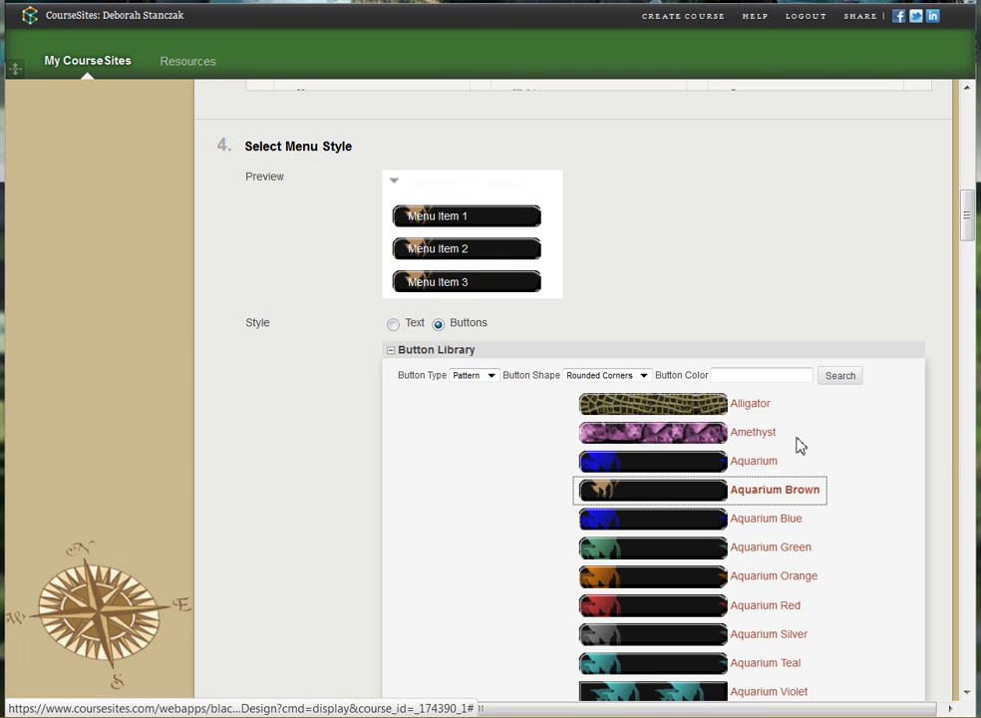
{"action": "scroll", "coordinate": [878, 331], "scroll_direction": "up", "scroll_amount": 10}
{"action": "scroll", "coordinate": [878, 323], "scroll_direction": "up", "scroll_amount": 2}
{"action": "left_click", "coordinate": [895, 257]}
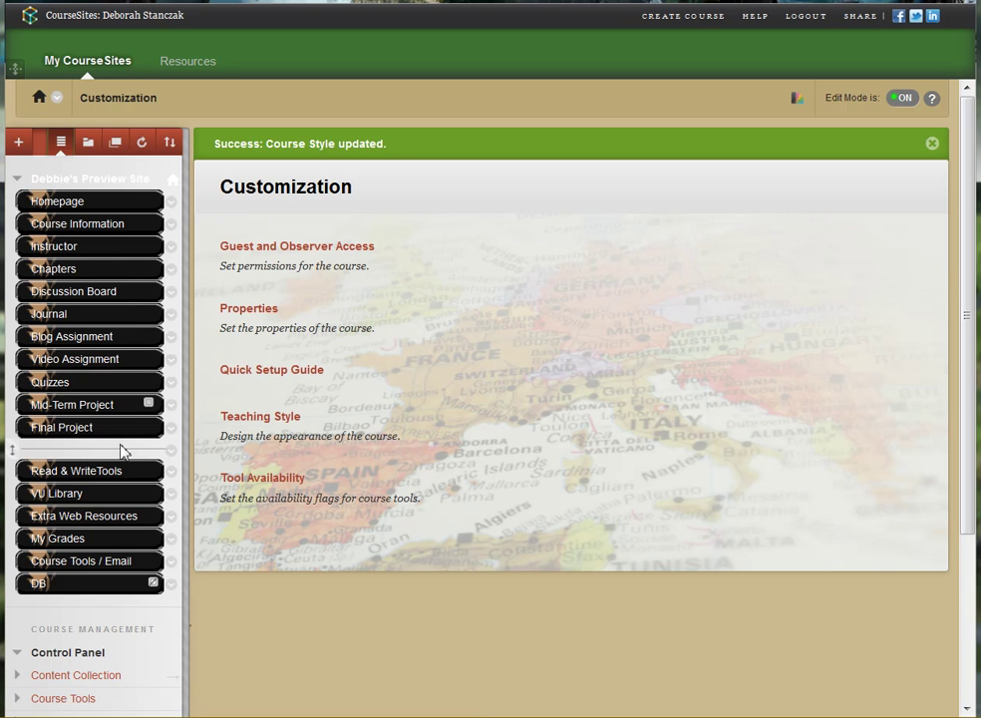
- Delete the divider between Final Project and Read & WriteTools in the course menu and confirm the deletion
{"action": "left_click", "coordinate": [172, 453]}
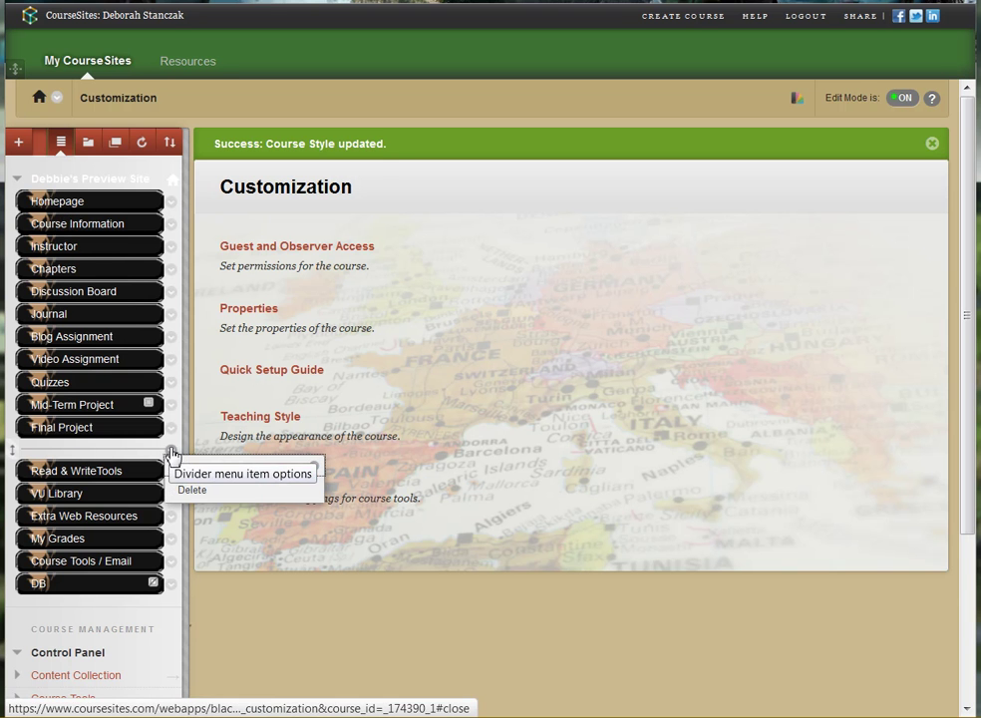
{"action": "left_click", "coordinate": [192, 490]}
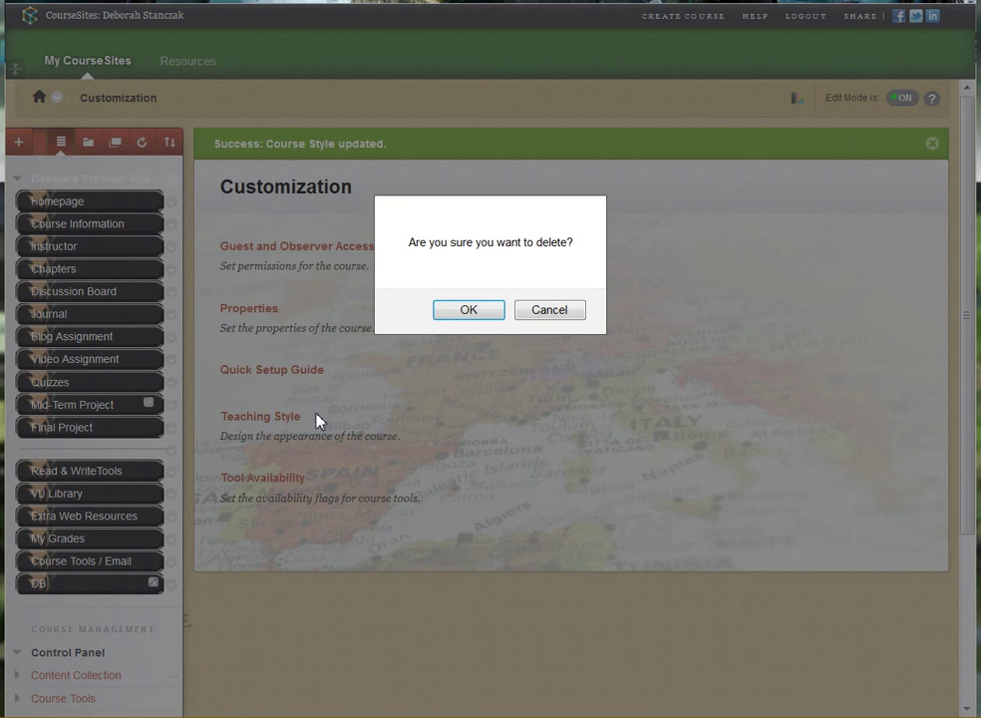
{"action": "left_click", "coordinate": [444, 313]}
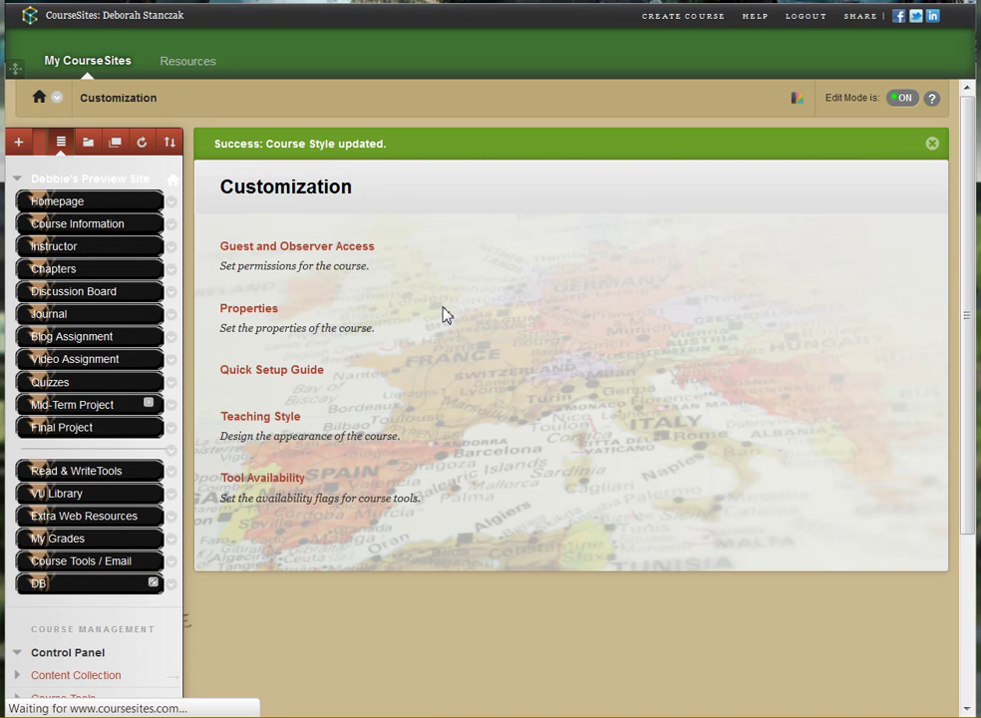